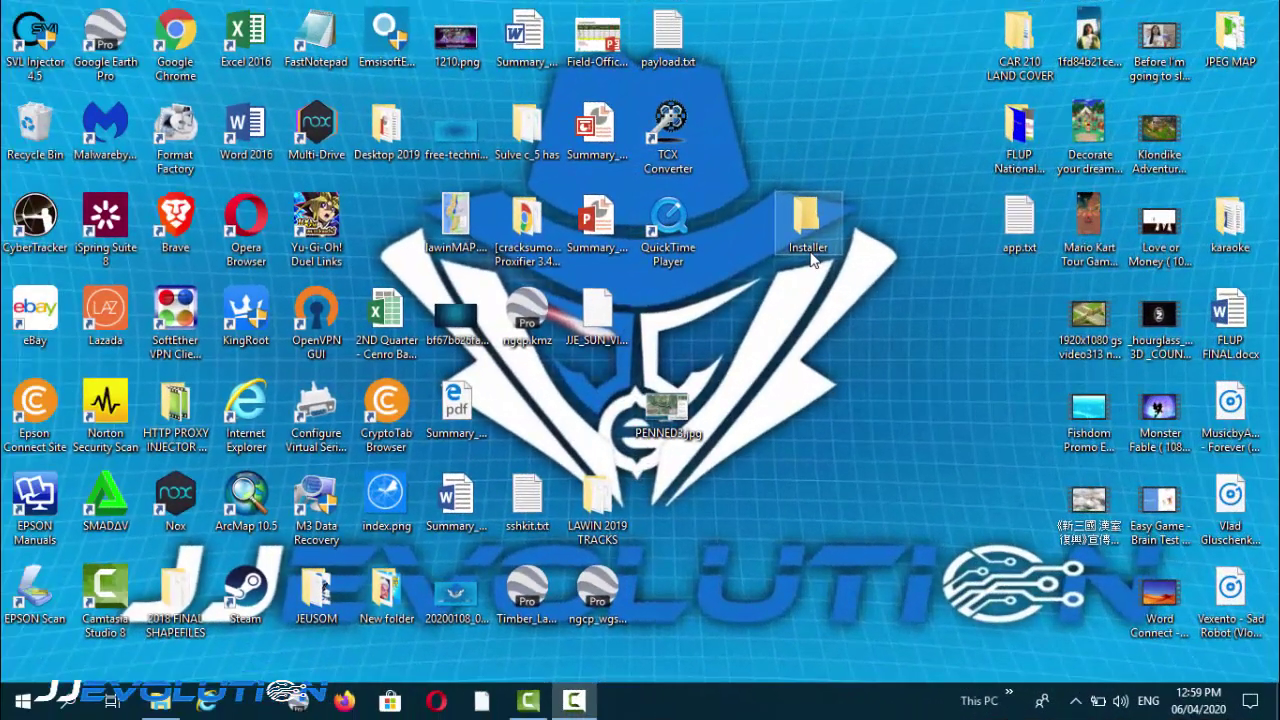
Step: Open the Installer folder on the desktop and check the computer's system type in the This PC properties
double_click(810, 255)
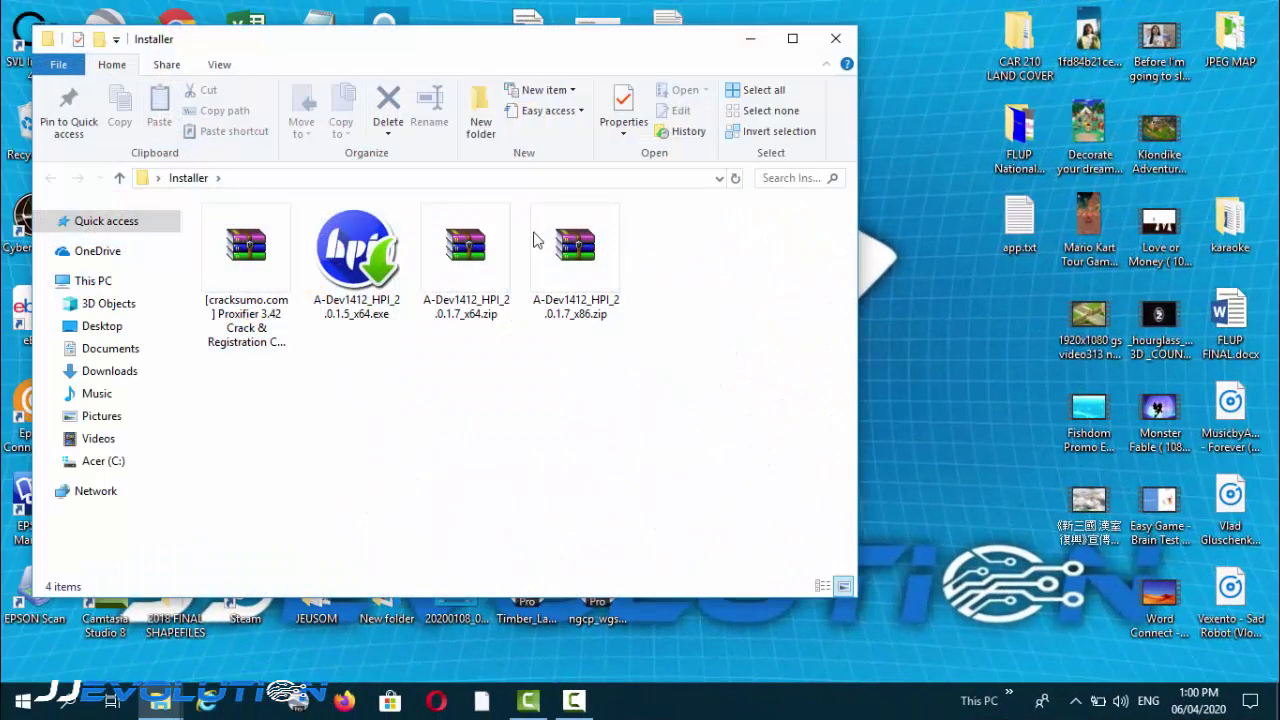
drag(481, 50, 684, 84)
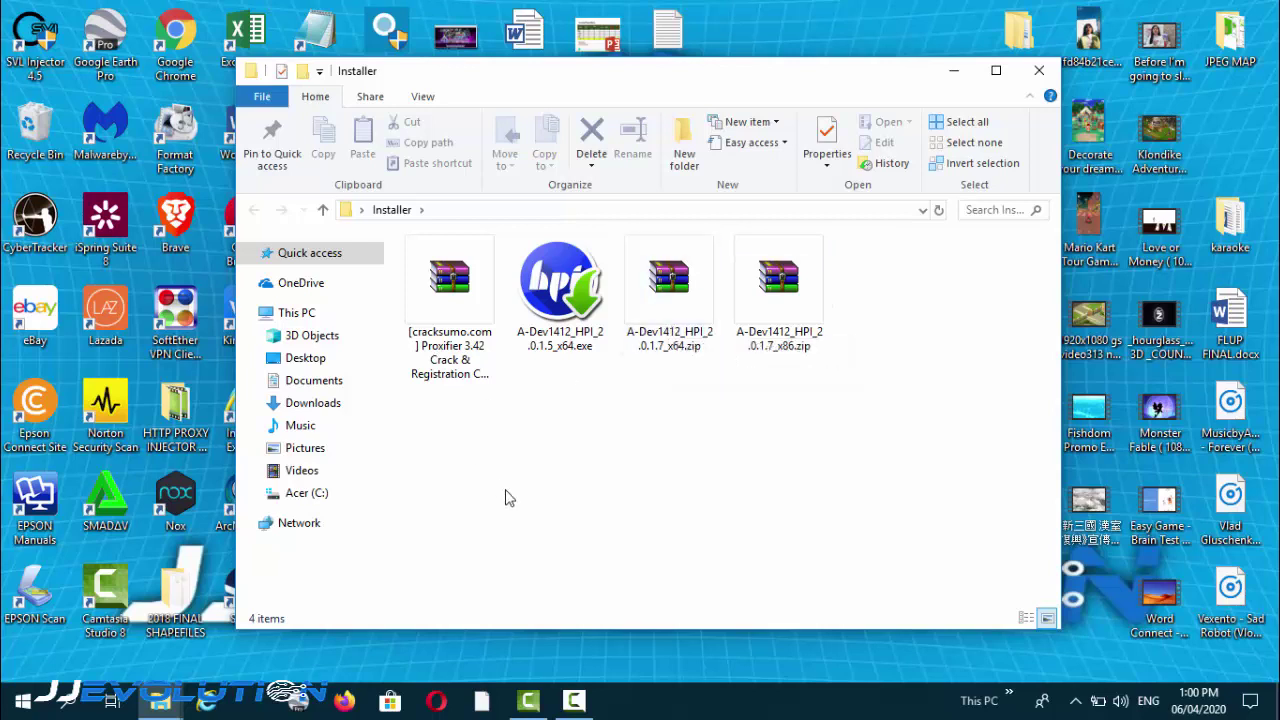
right_click(284, 314)
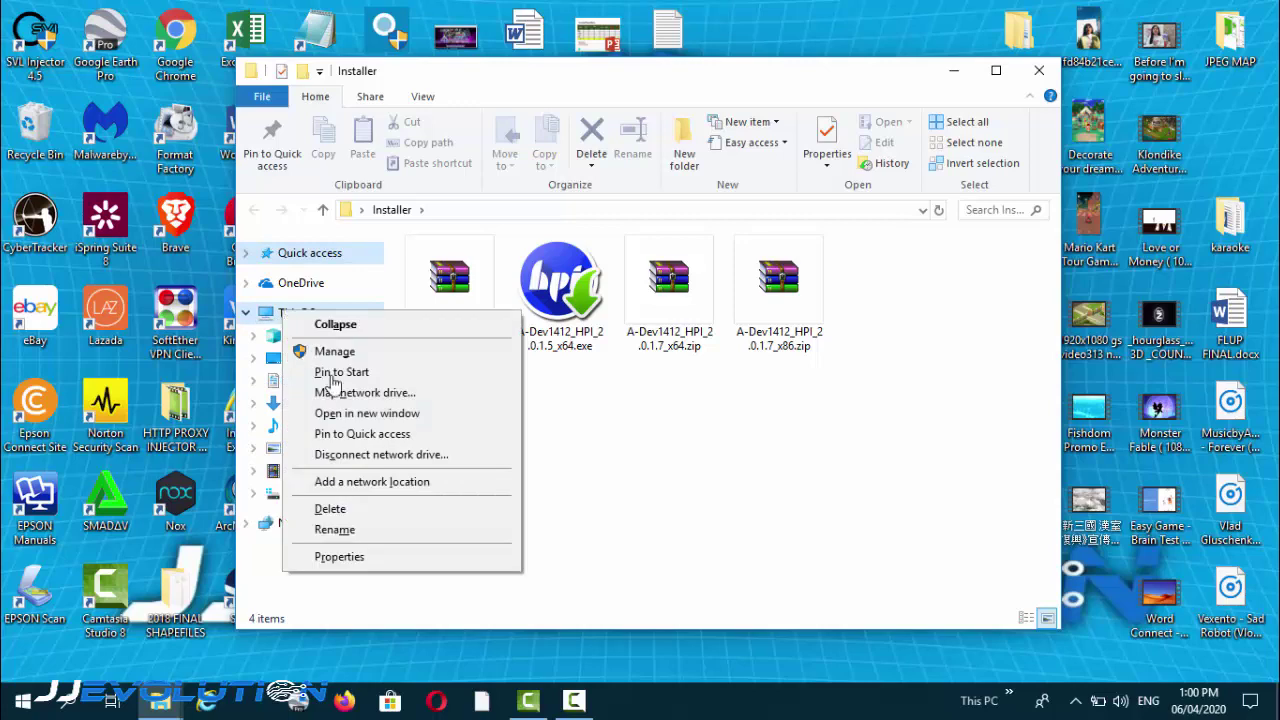
click(386, 560)
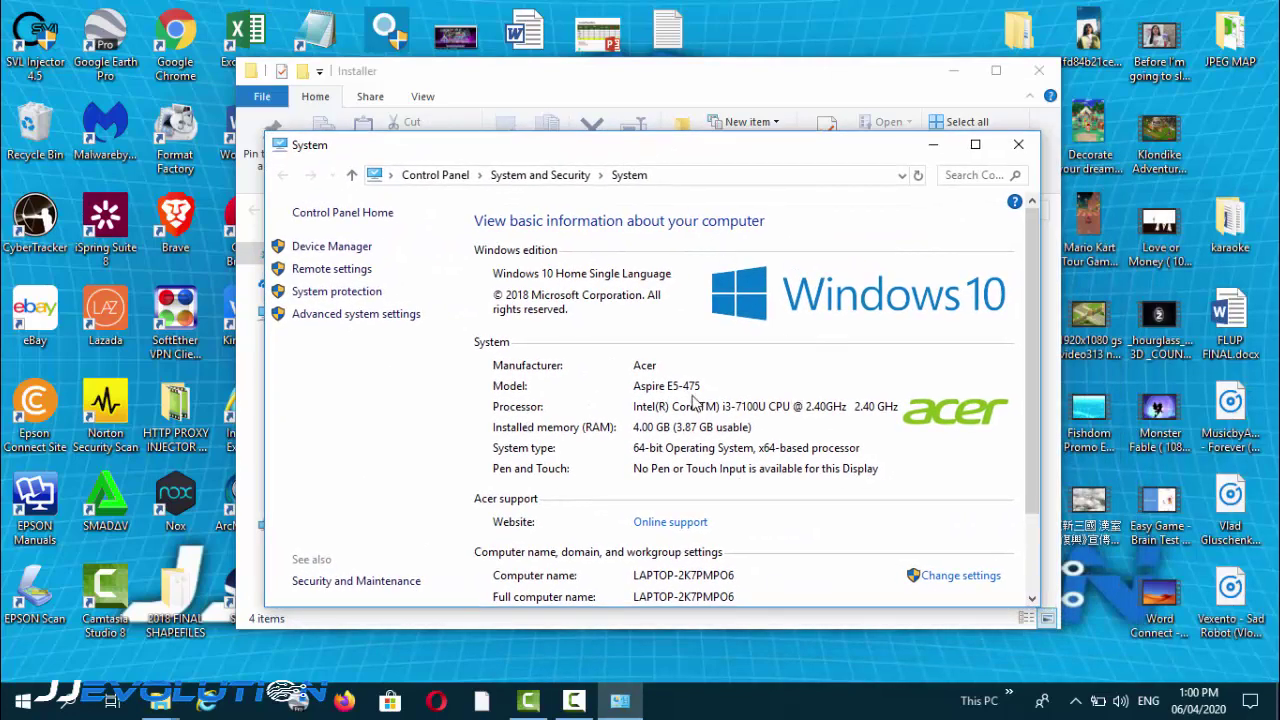
drag(1035, 272, 1055, 360)
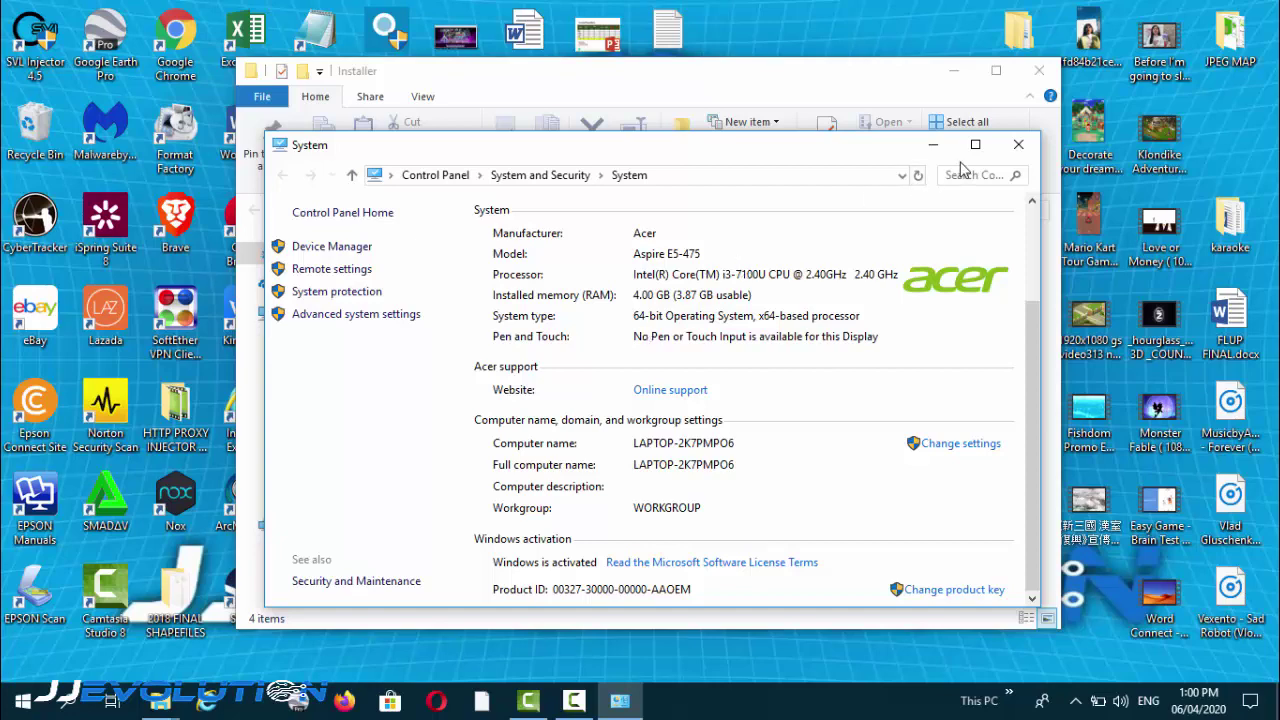
click(1018, 146)
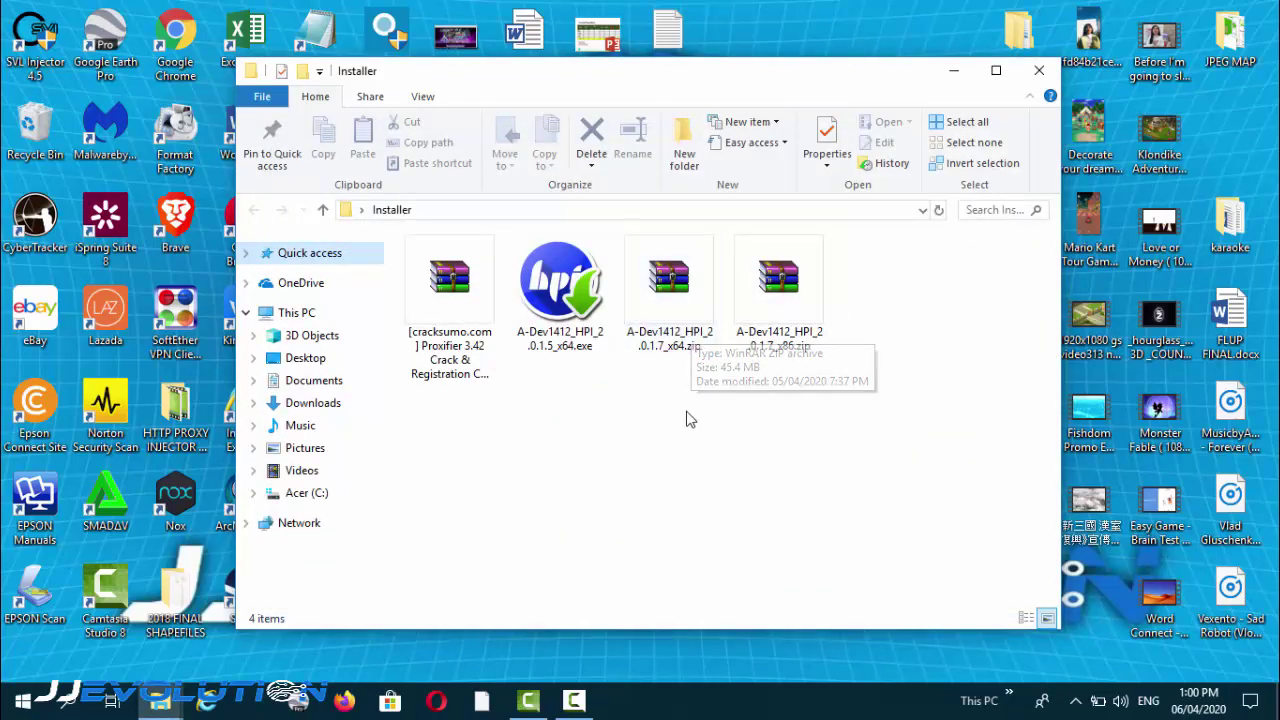
Step: Extract A-Dev1412_HPI_2.0.1.7_x64.zip directly into the Installer folder
right_click(669, 326)
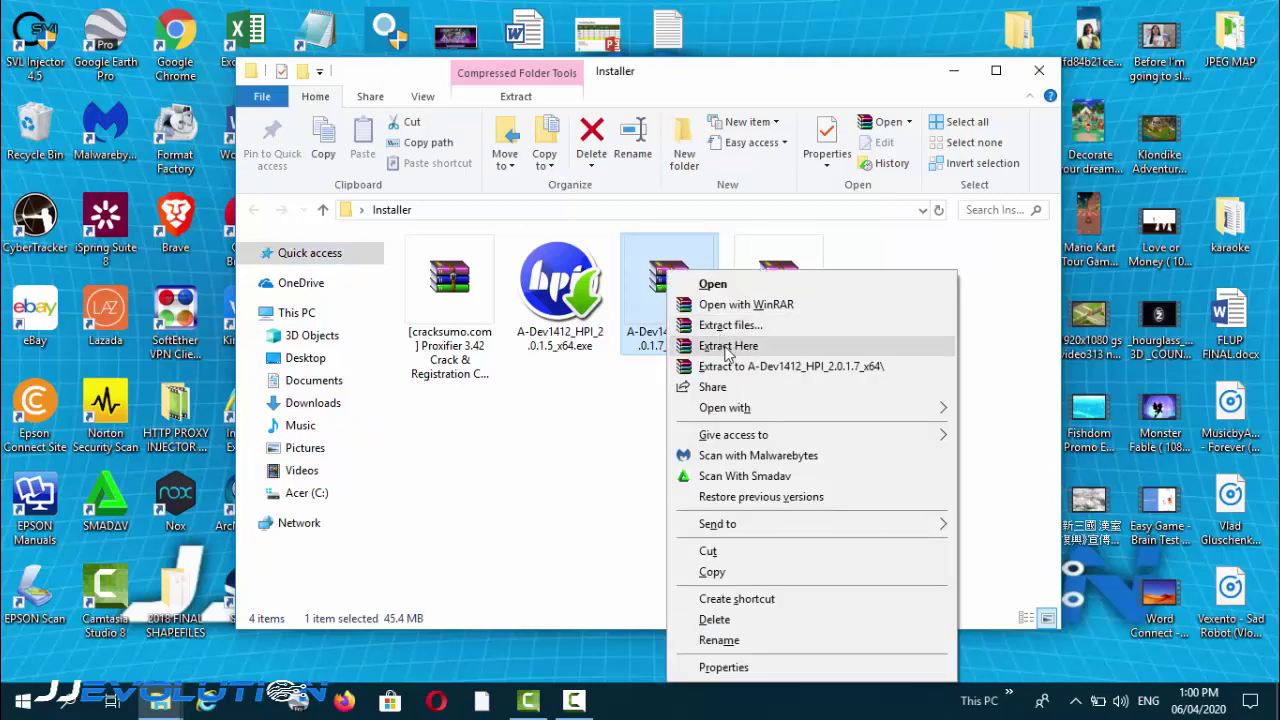
click(727, 346)
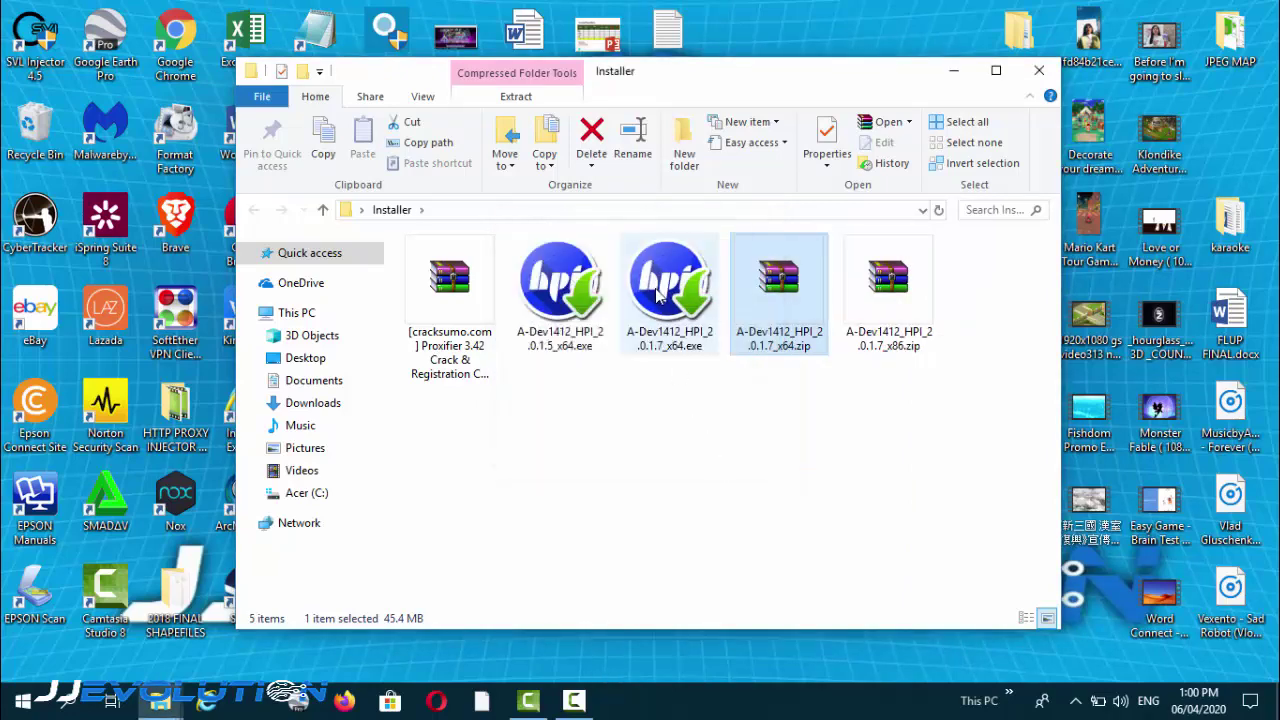
click(667, 313)
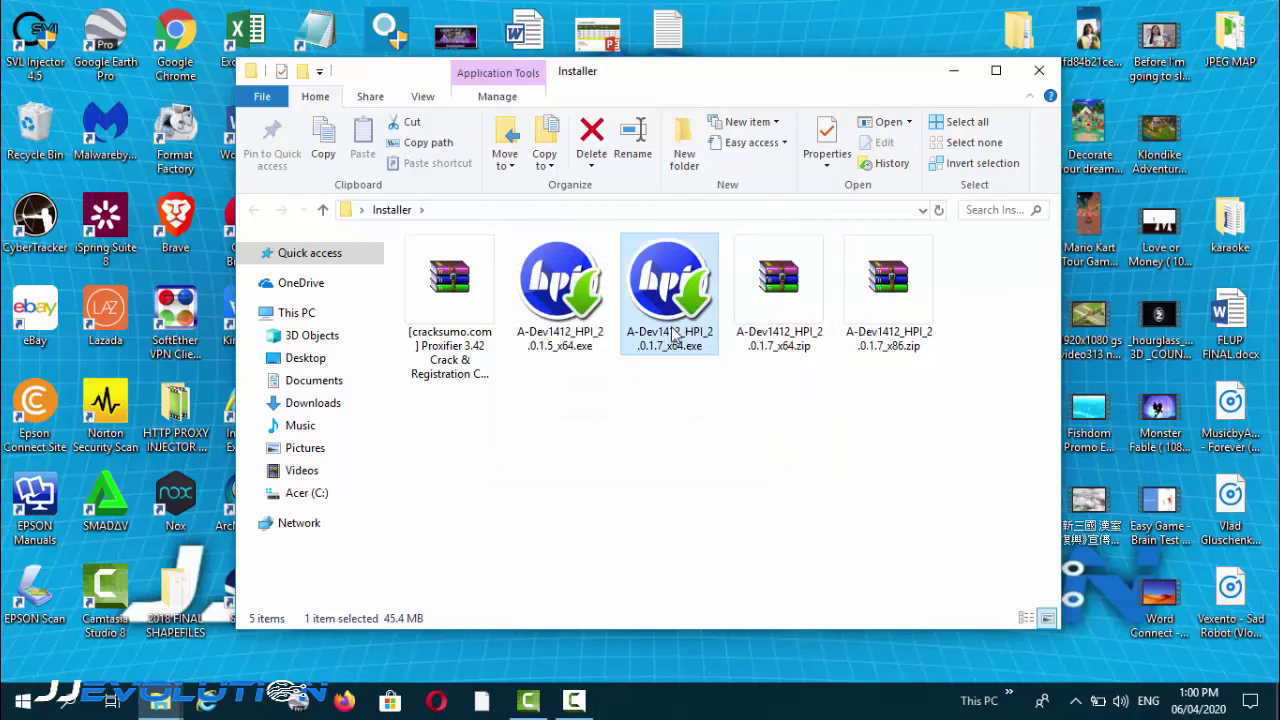
click(558, 316)
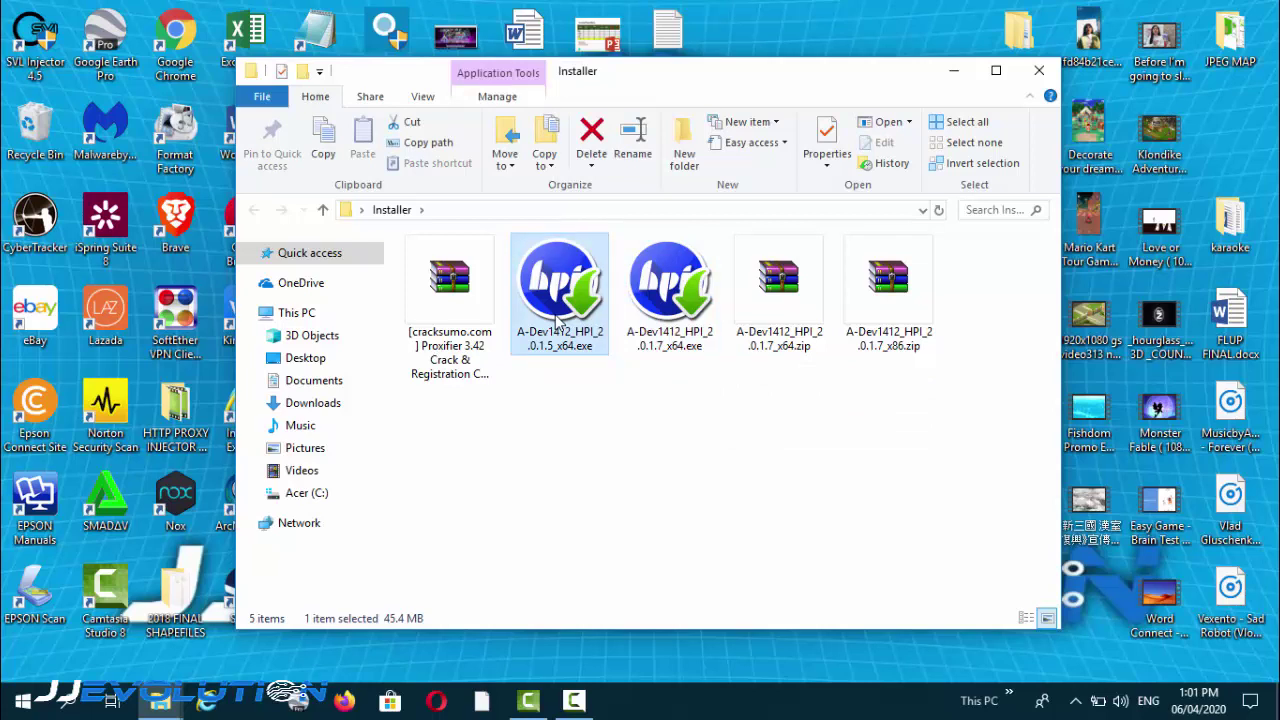
Step: Launch the A-Dev1412_HPI_2.0.1.7_x64.exe setup and accept its license agreement
double_click(668, 320)
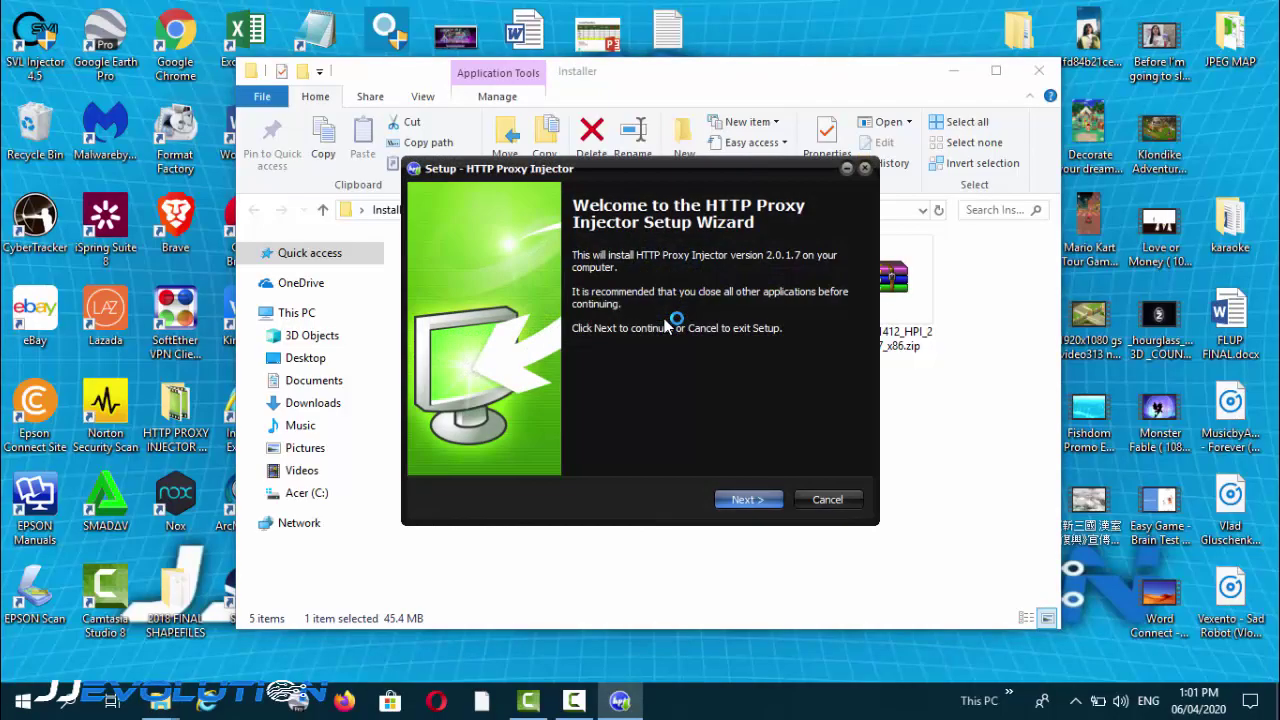
click(748, 500)
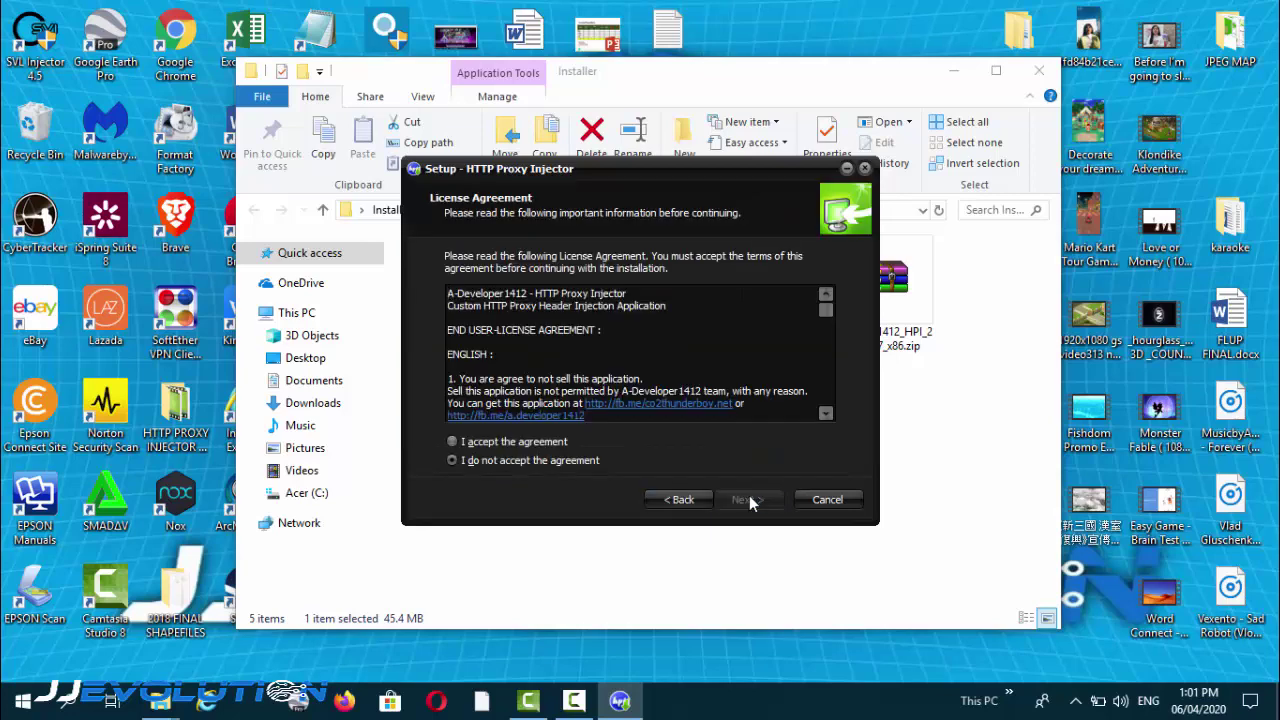
click(452, 442)
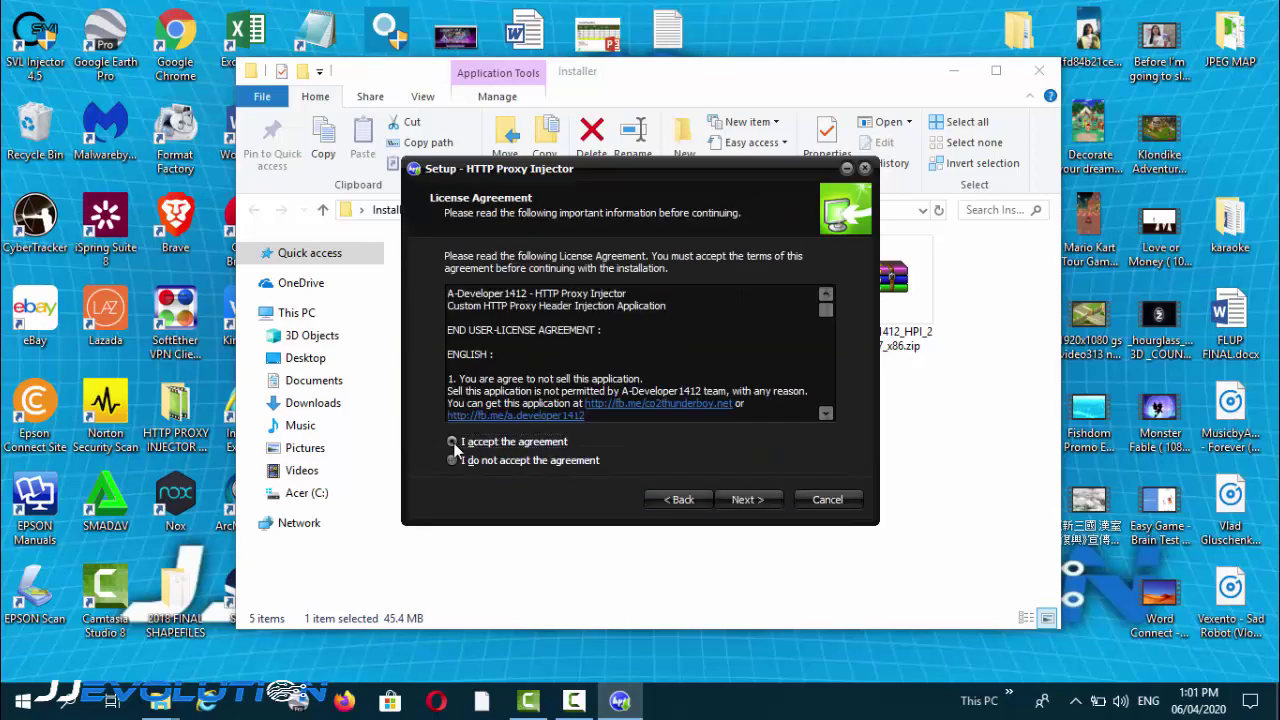
click(750, 502)
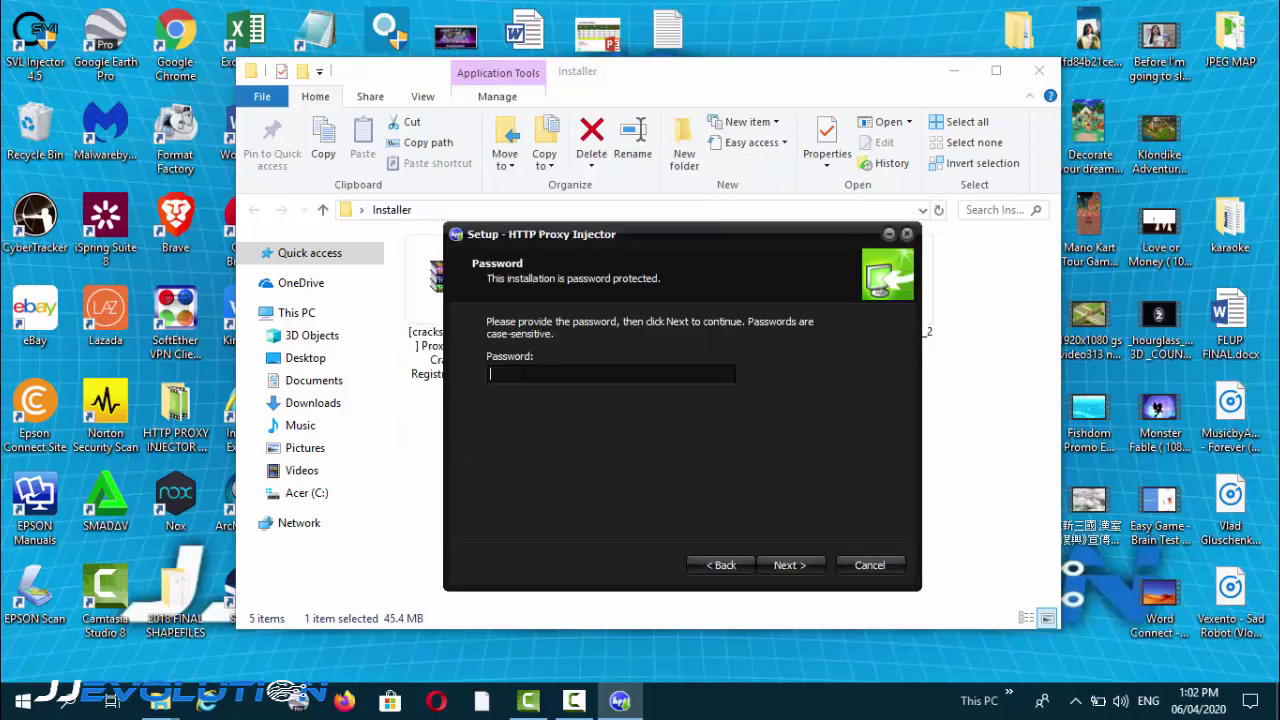
Step: Enter the installation password and complete the HTTP Proxy Injector setup with desktop and Quick Launch shortcuts and the QuickSFV File Check enabled
text(•••••••••)
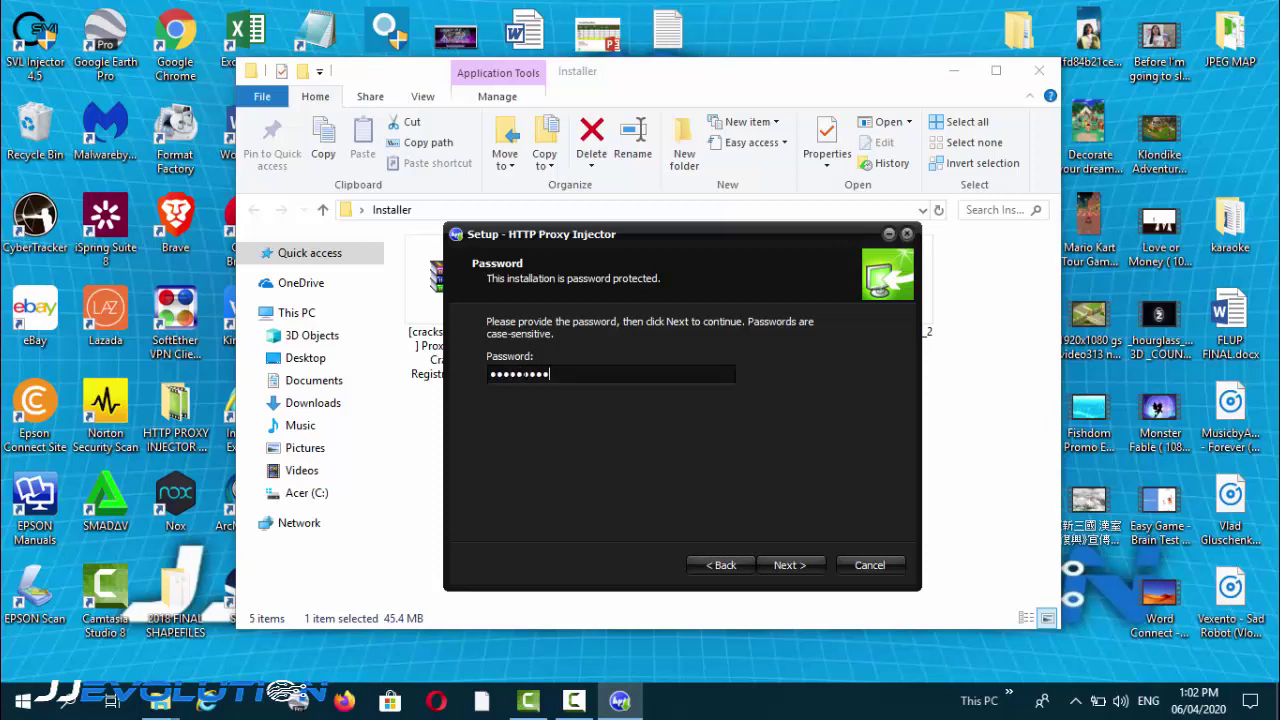
click(790, 567)
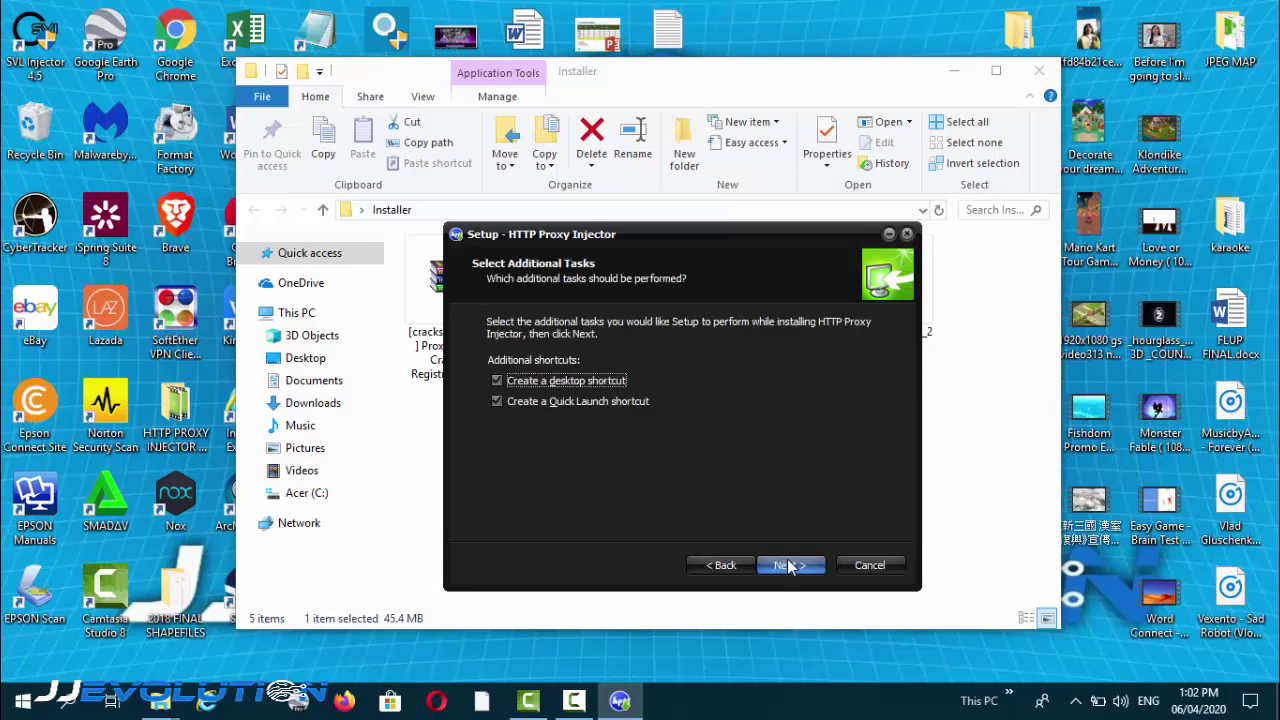
click(790, 566)
click(790, 566)
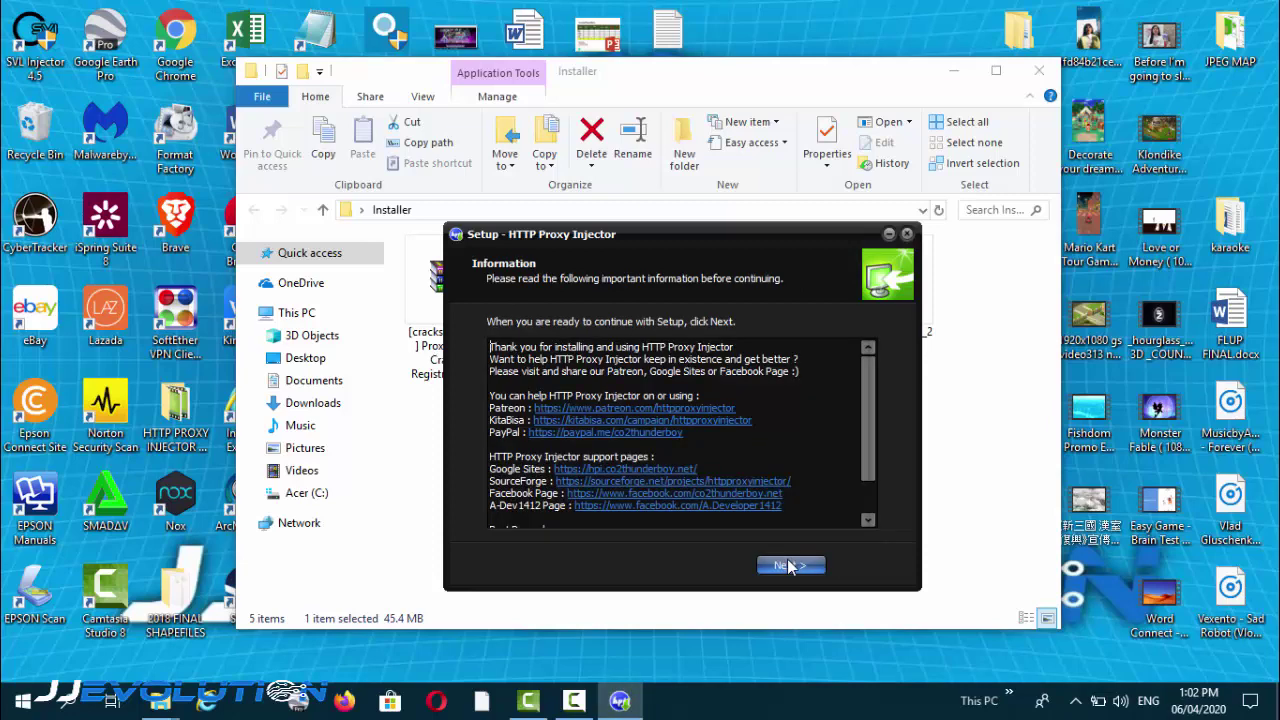
click(789, 566)
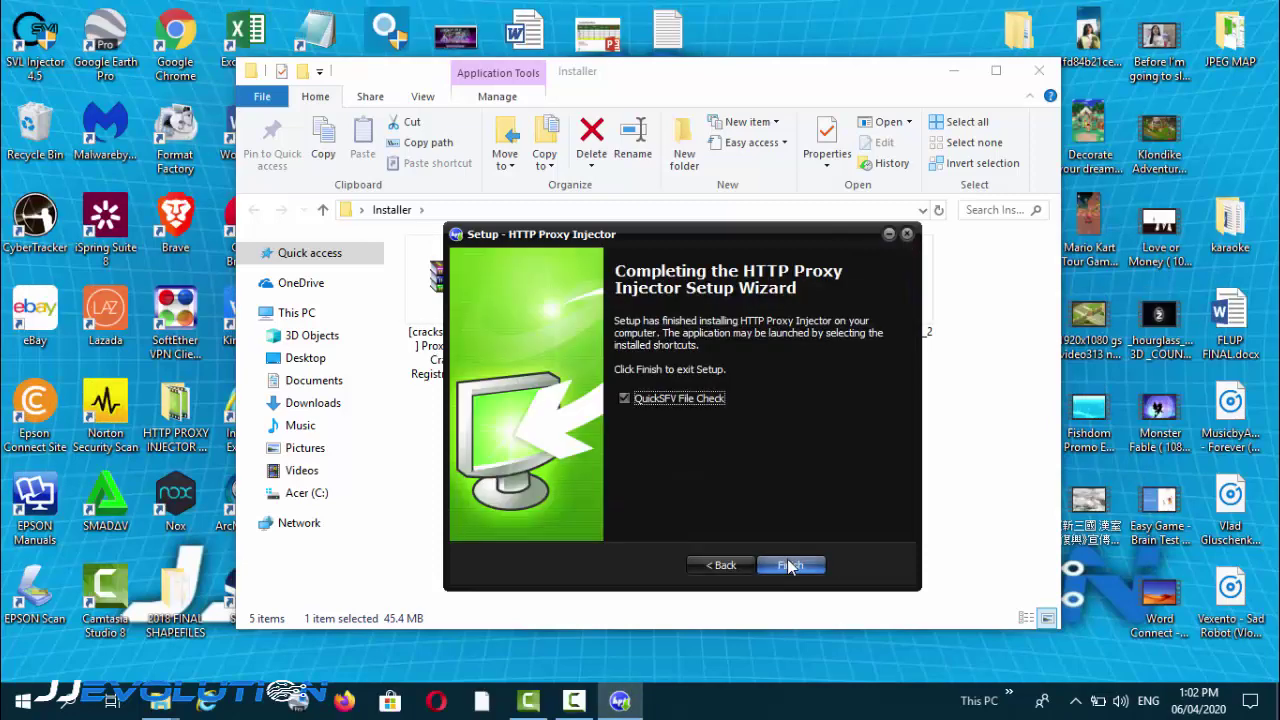
click(789, 566)
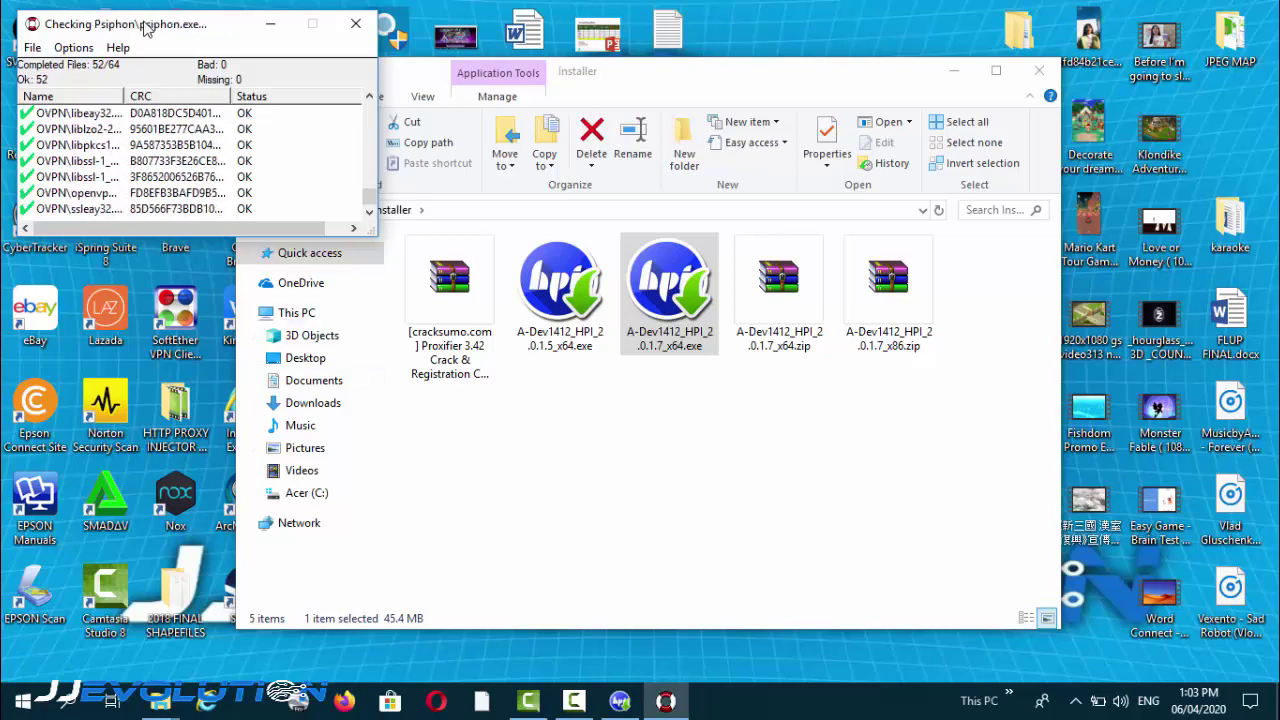
Step: Close the finished file check results and move the HTTP Proxy Injector desktop shortcut to the empty spot below QuickTime Player
drag(126, 14, 512, 257)
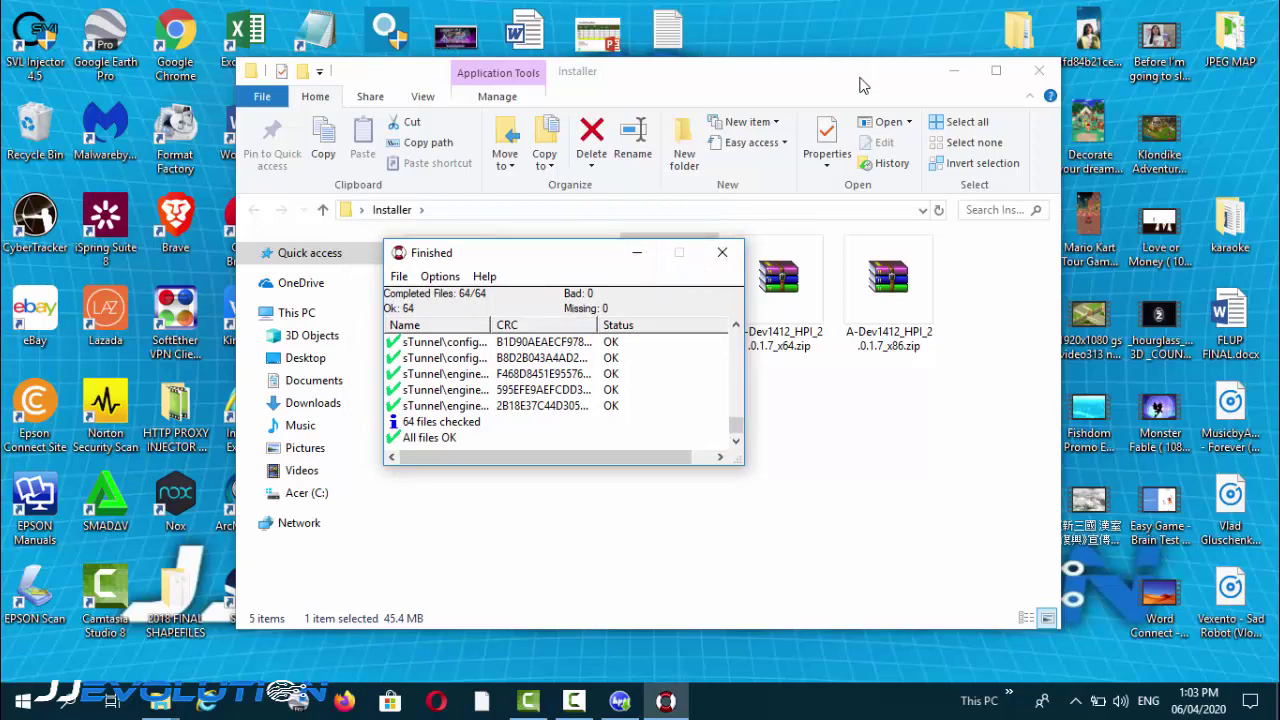
click(722, 252)
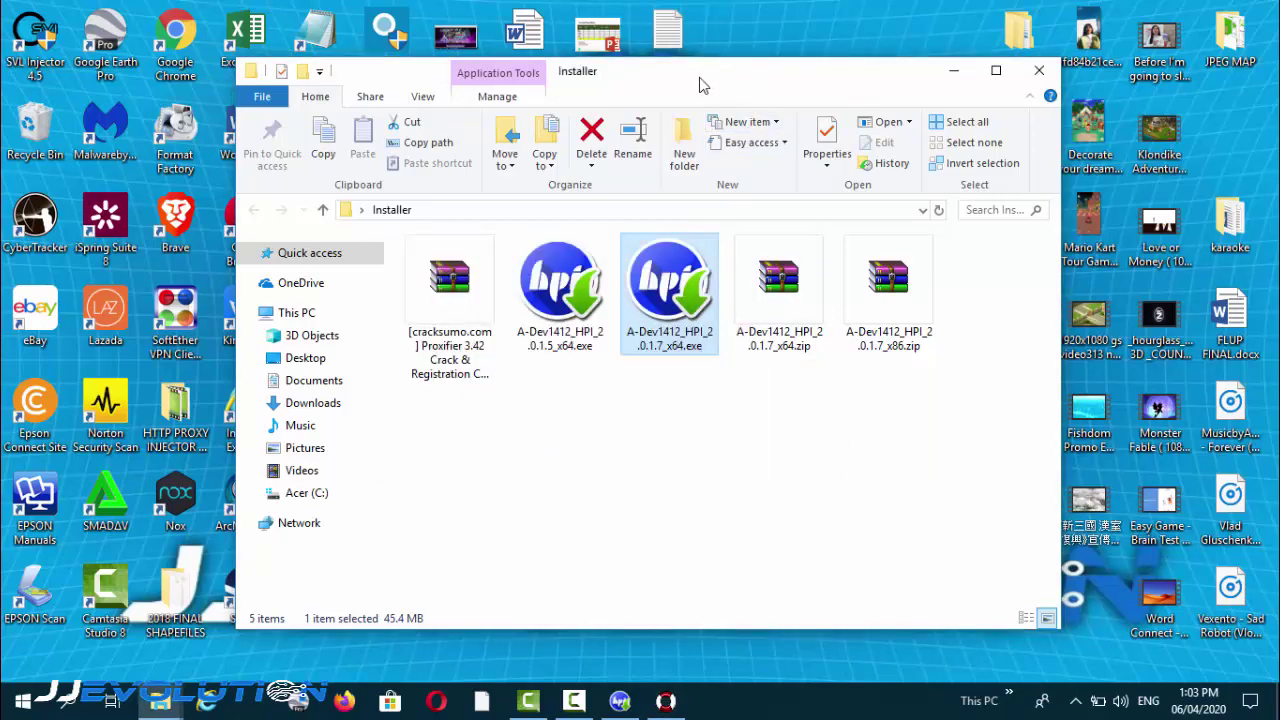
drag(704, 78, 1150, 425)
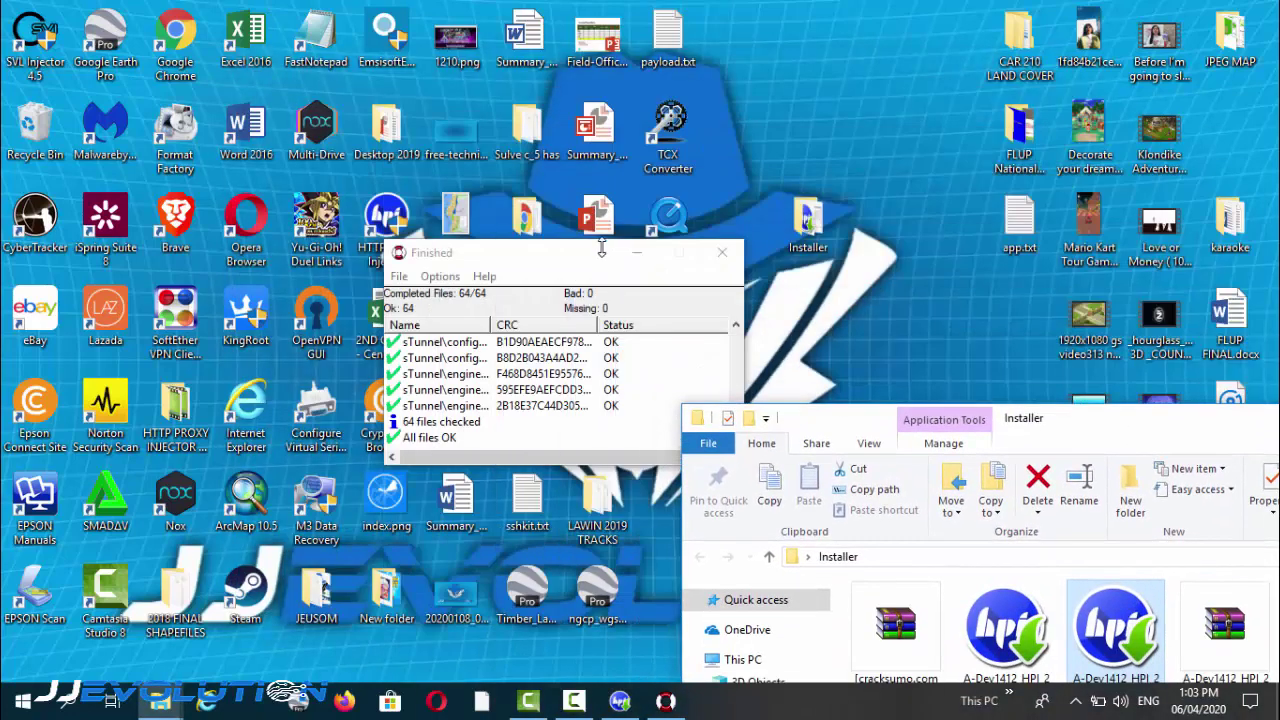
drag(605, 252, 261, 297)
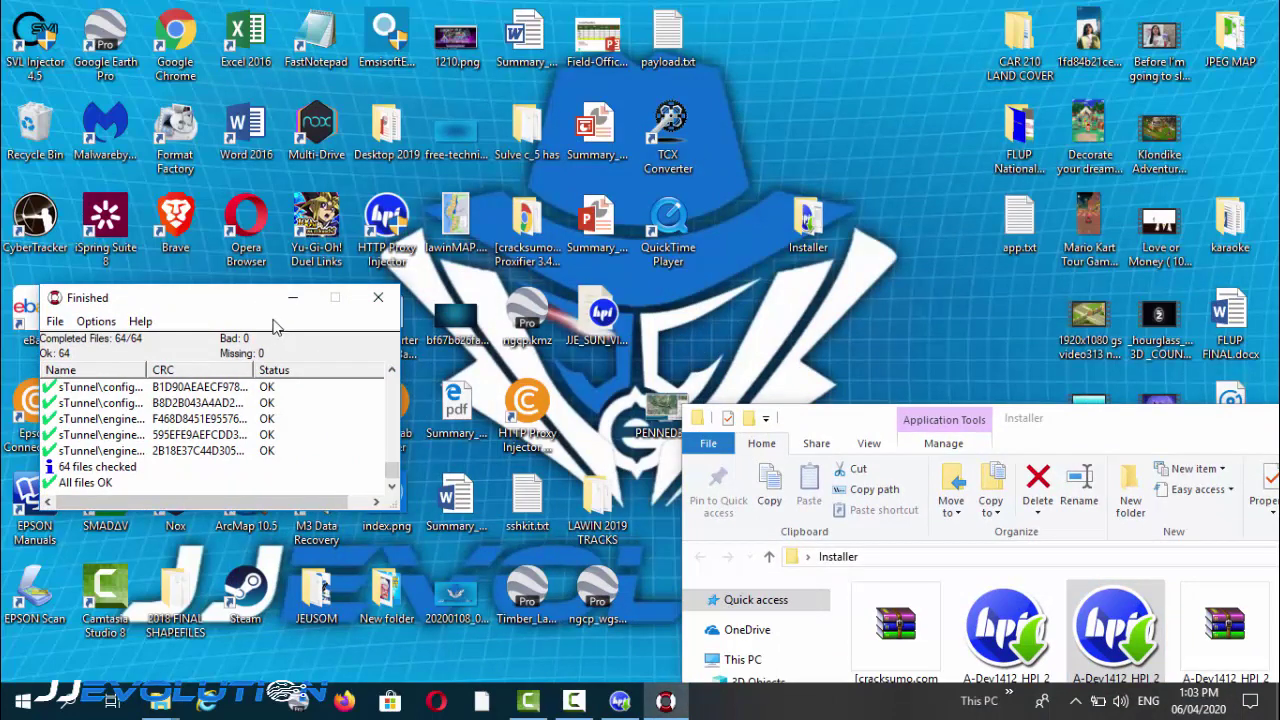
click(396, 233)
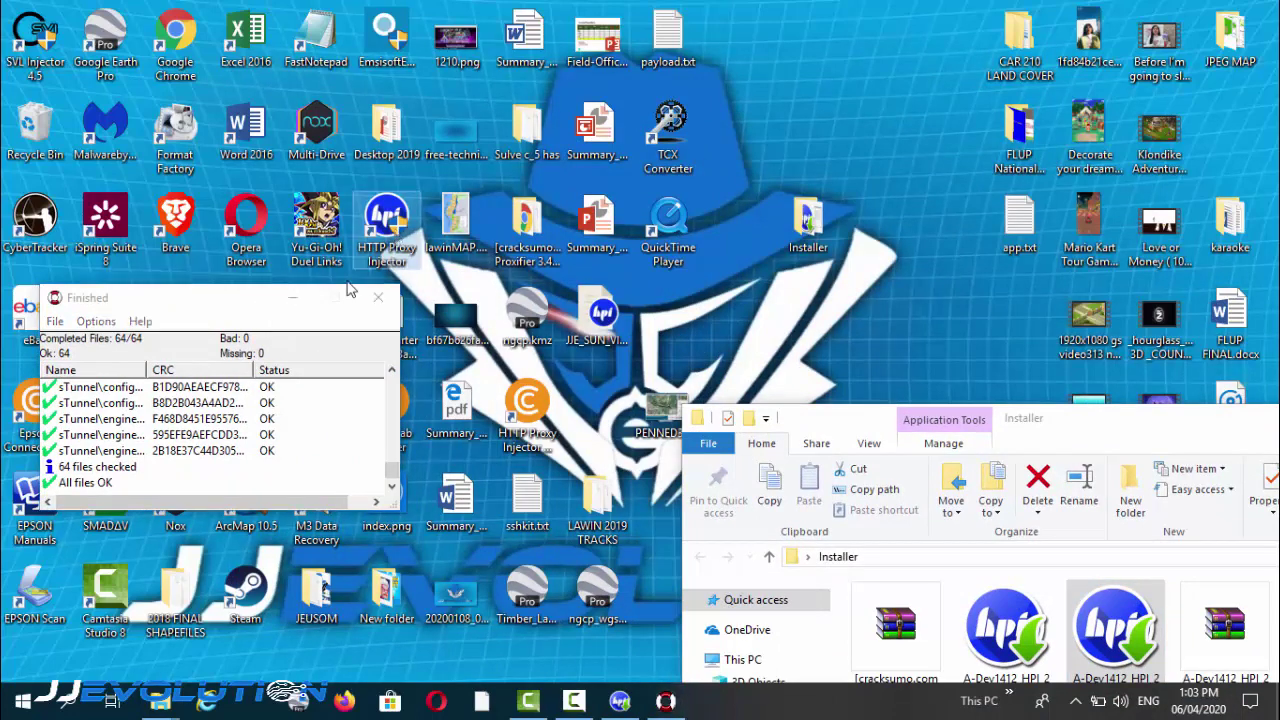
click(252, 298)
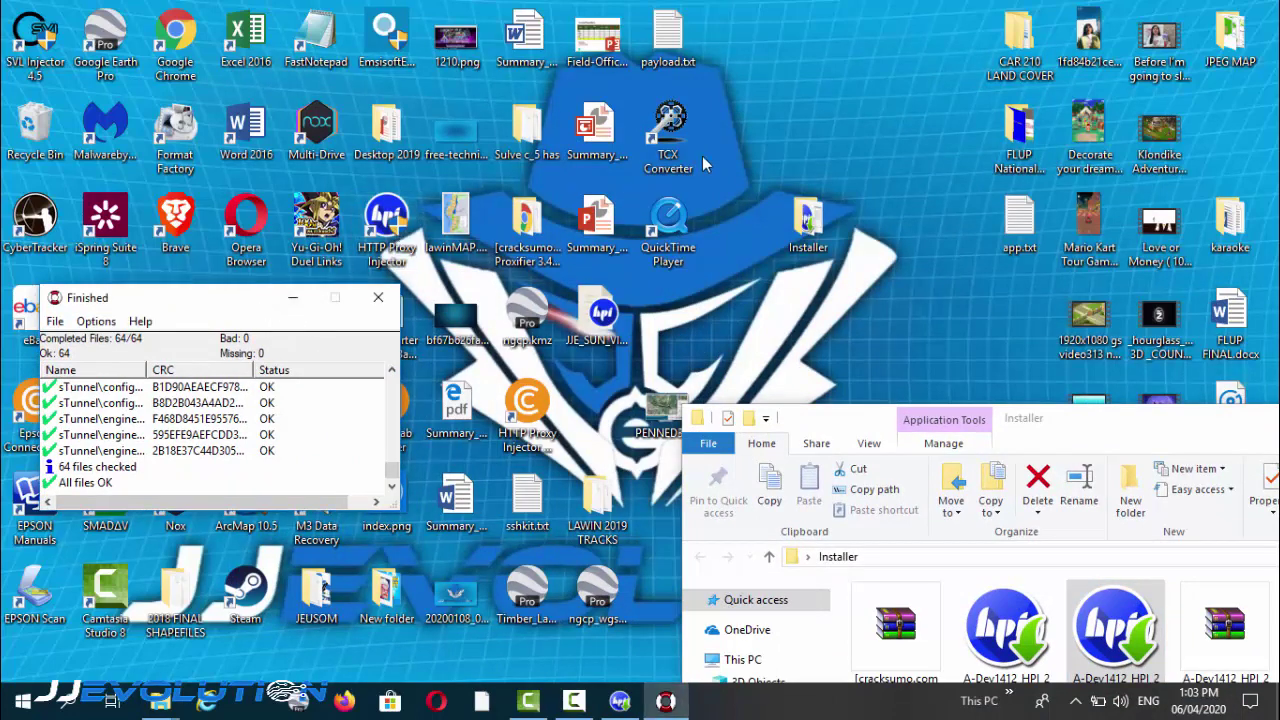
click(378, 297)
drag(380, 250, 685, 358)
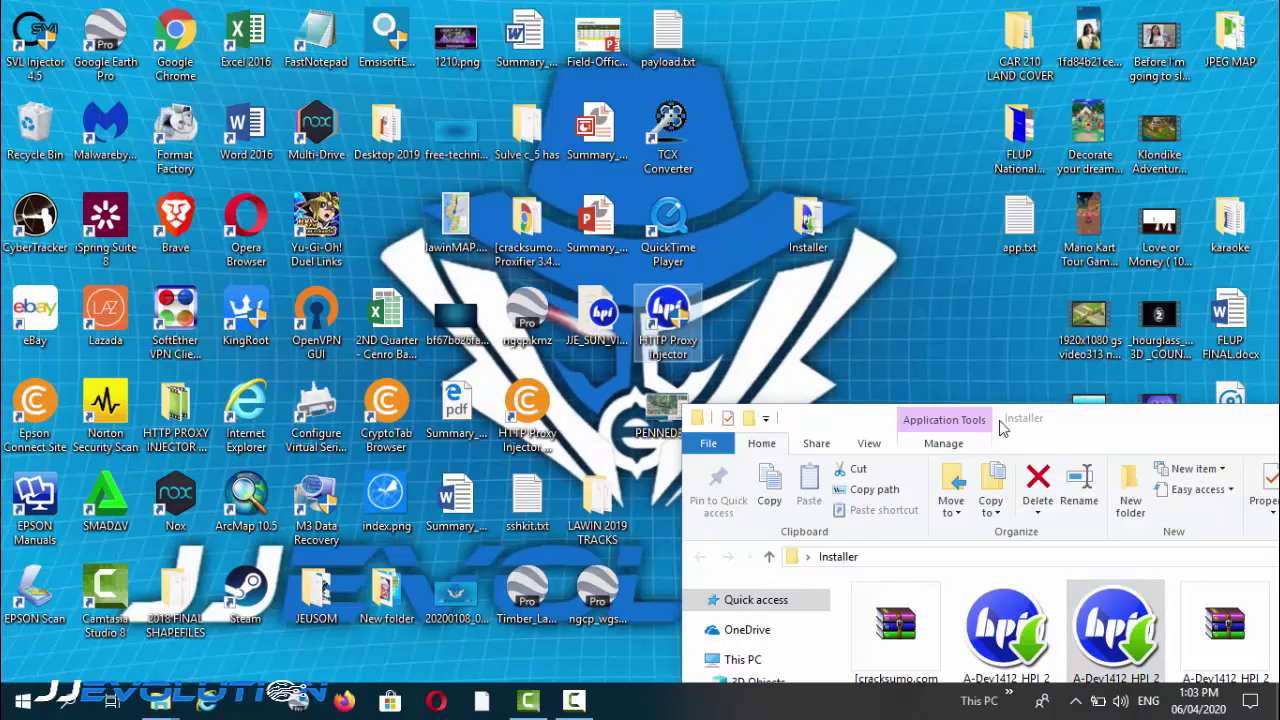
Step: Extract the Proxifier 3.42 archive directly into the Installer folder
drag(1037, 420, 507, 149)
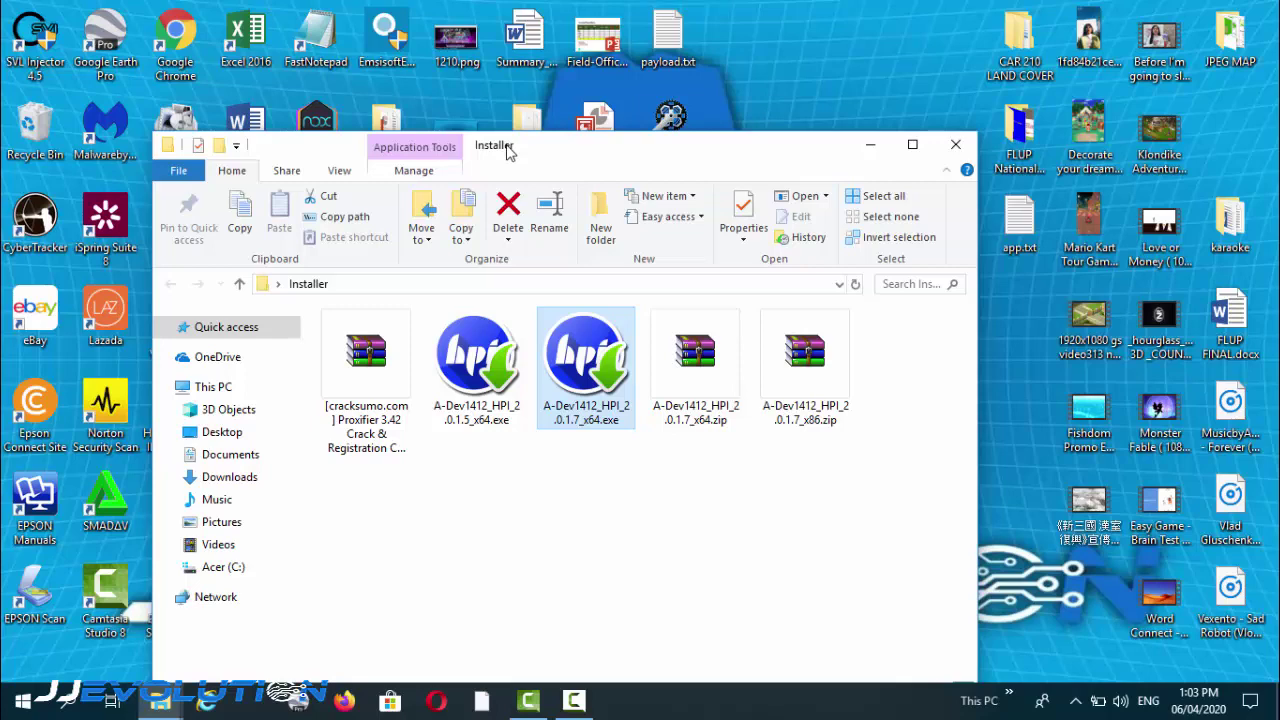
click(375, 382)
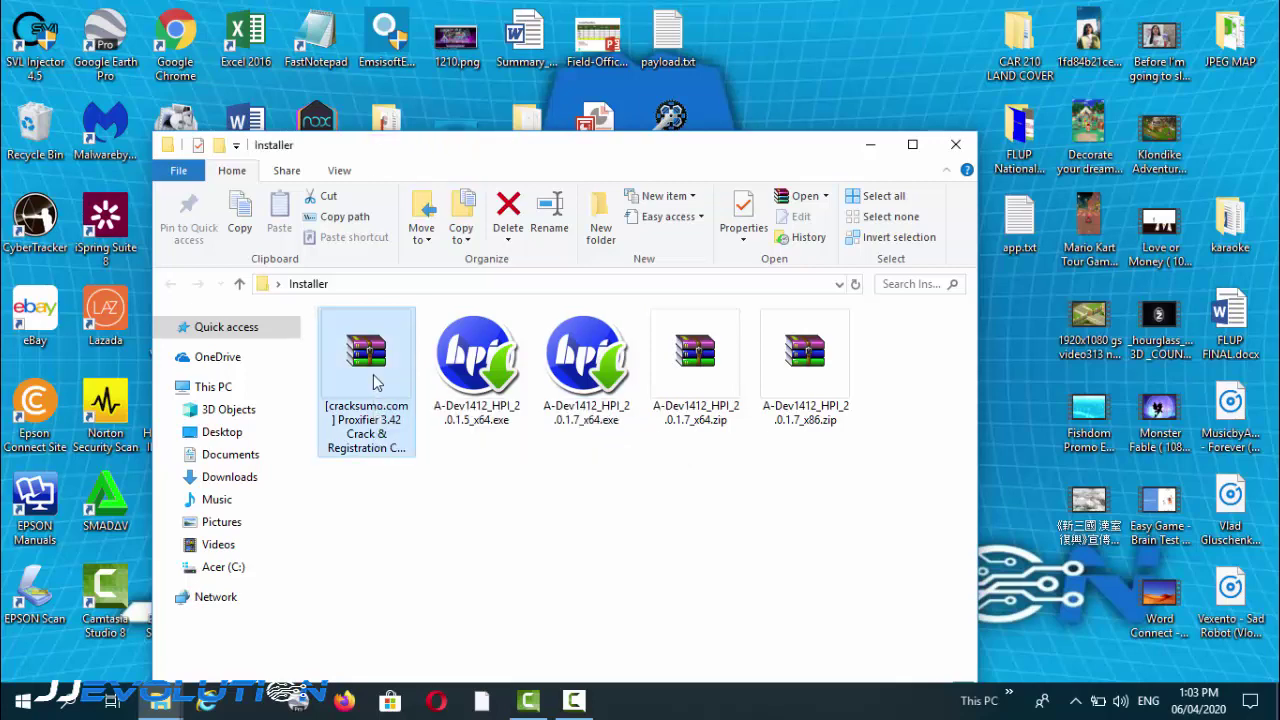
right_click(373, 381)
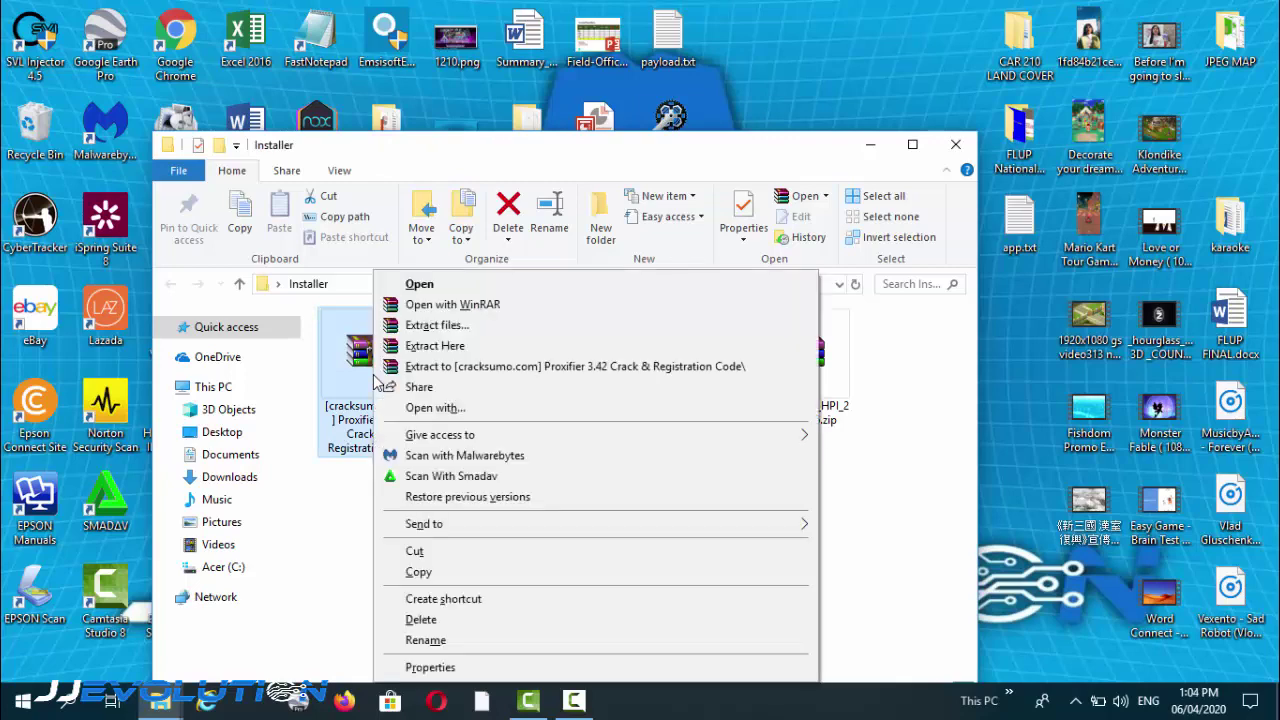
click(424, 348)
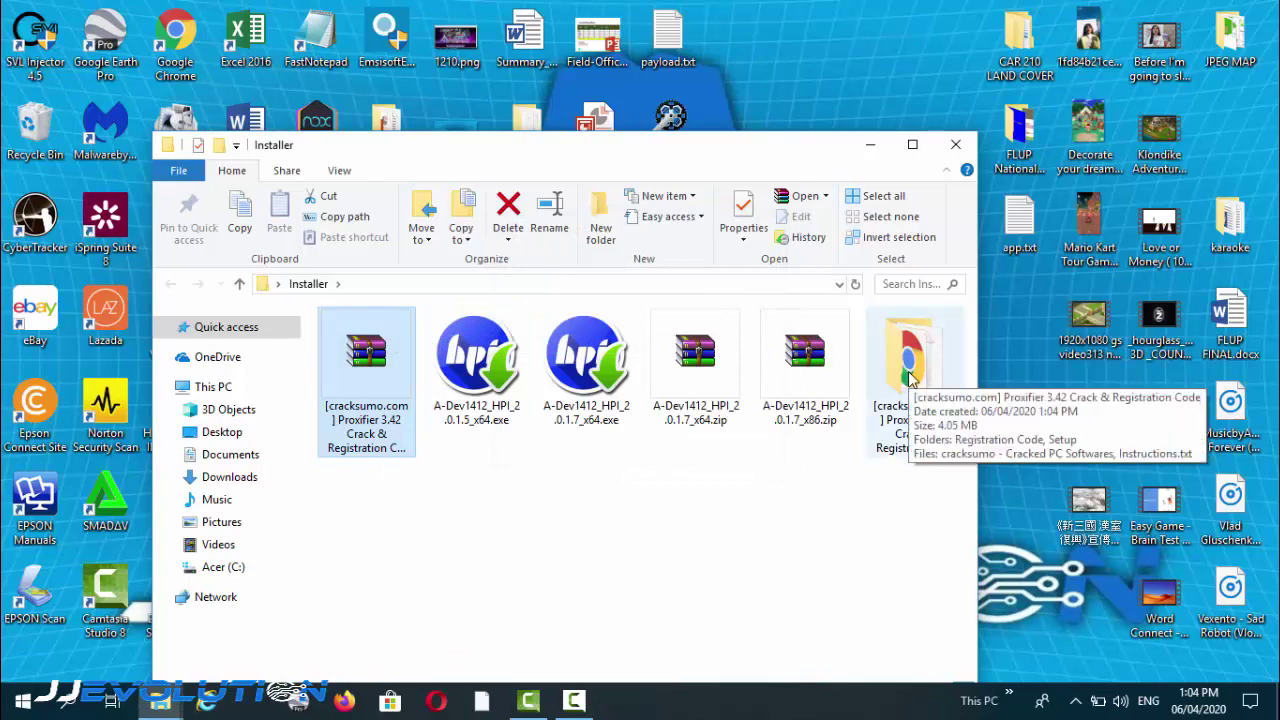
Step: Open Registration Code.txt from the extracted Proxifier folder's Registration Code subfolder, select the registration key, and close the file
double_click(909, 377)
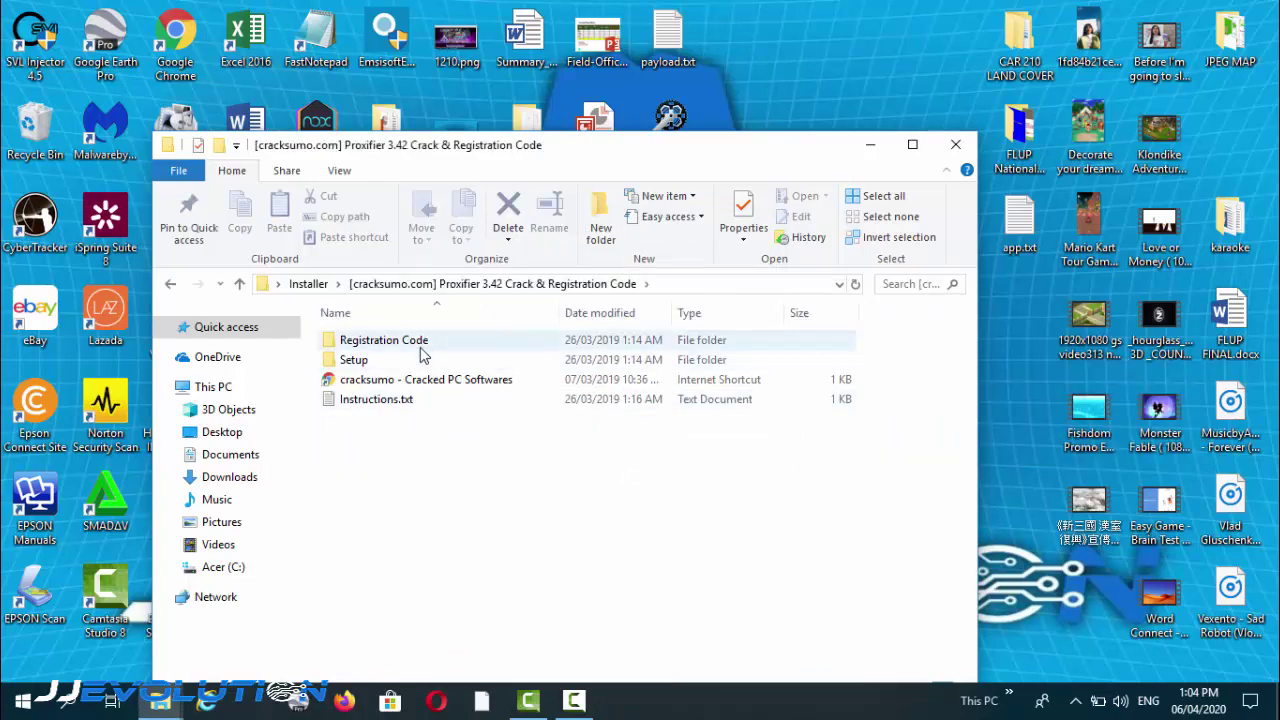
double_click(422, 350)
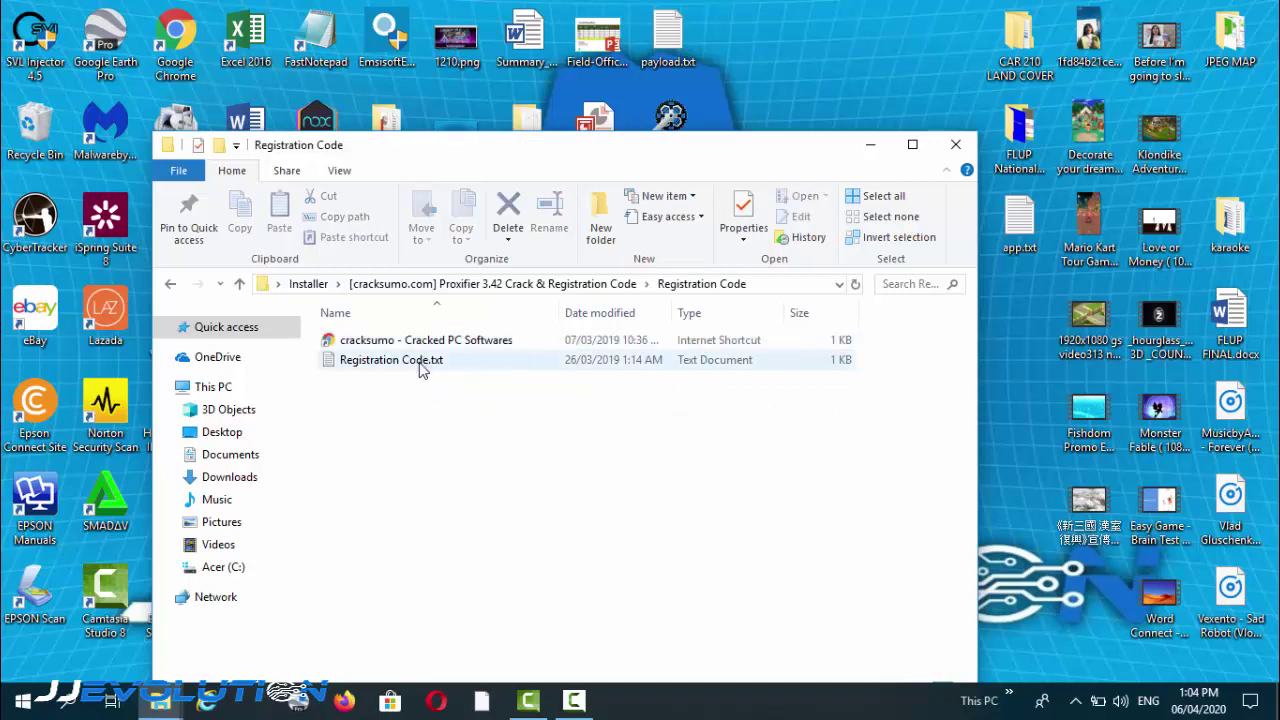
double_click(420, 365)
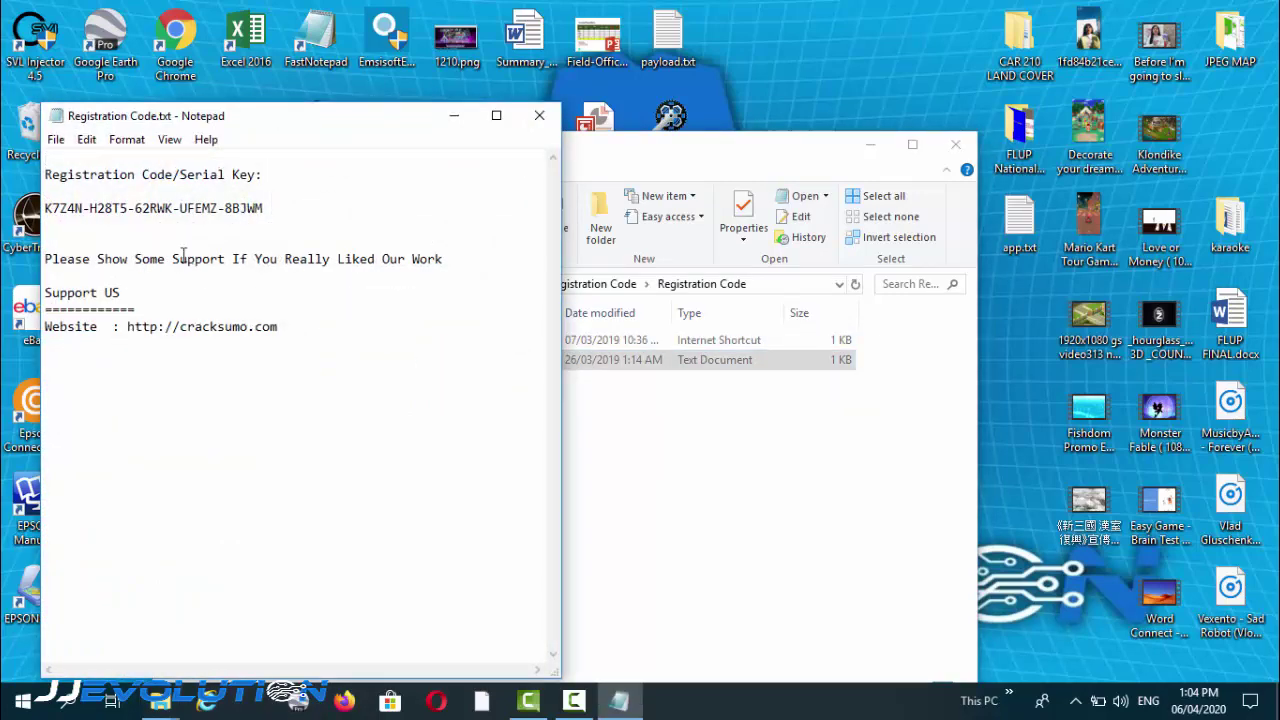
drag(281, 208, 38, 211)
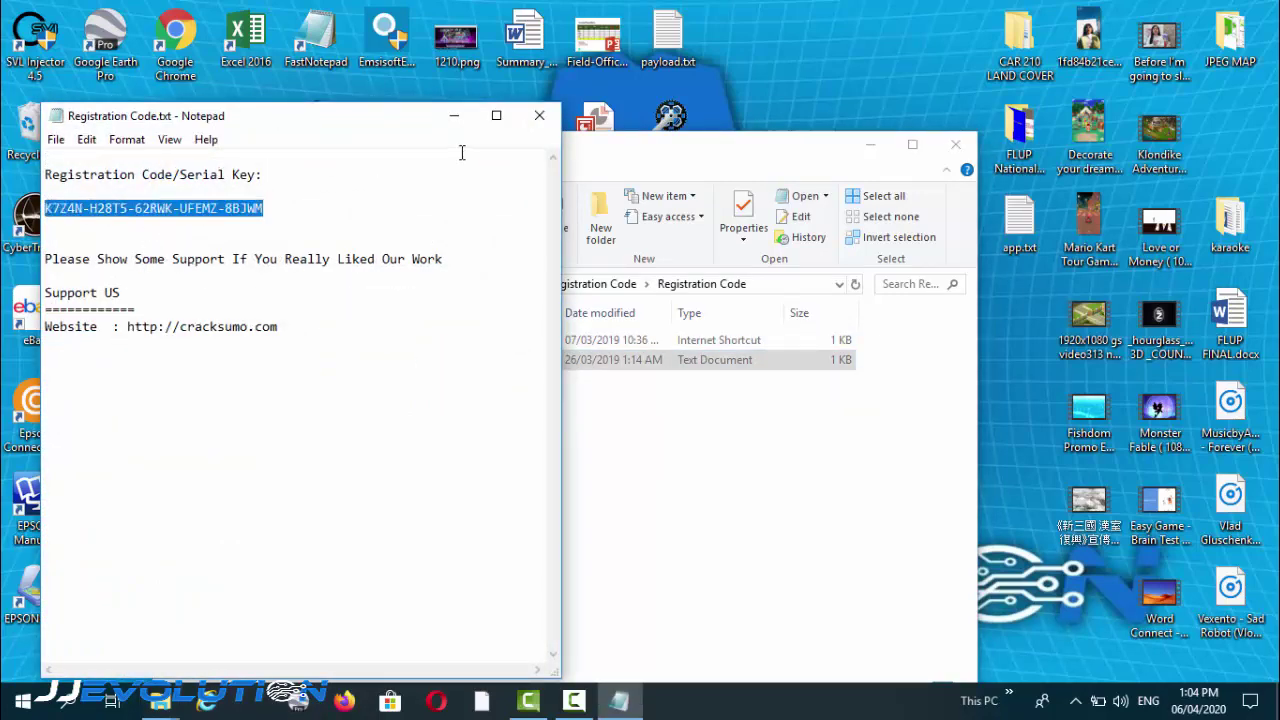
click(540, 115)
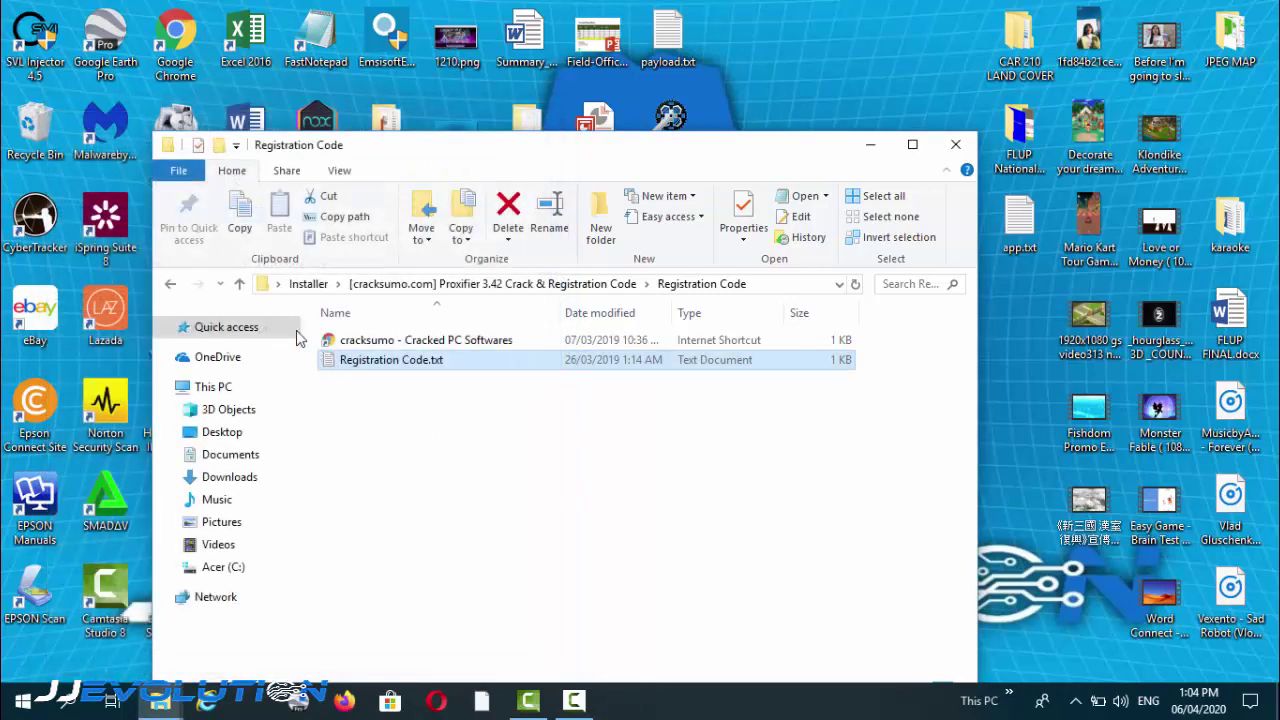
Step: Run Proxifier 3.42 Setup.exe from the package's Setup folder, accept the license agreement and confirm installing to the existing C:\Program Files (x86)\Proxifier folder
click(240, 285)
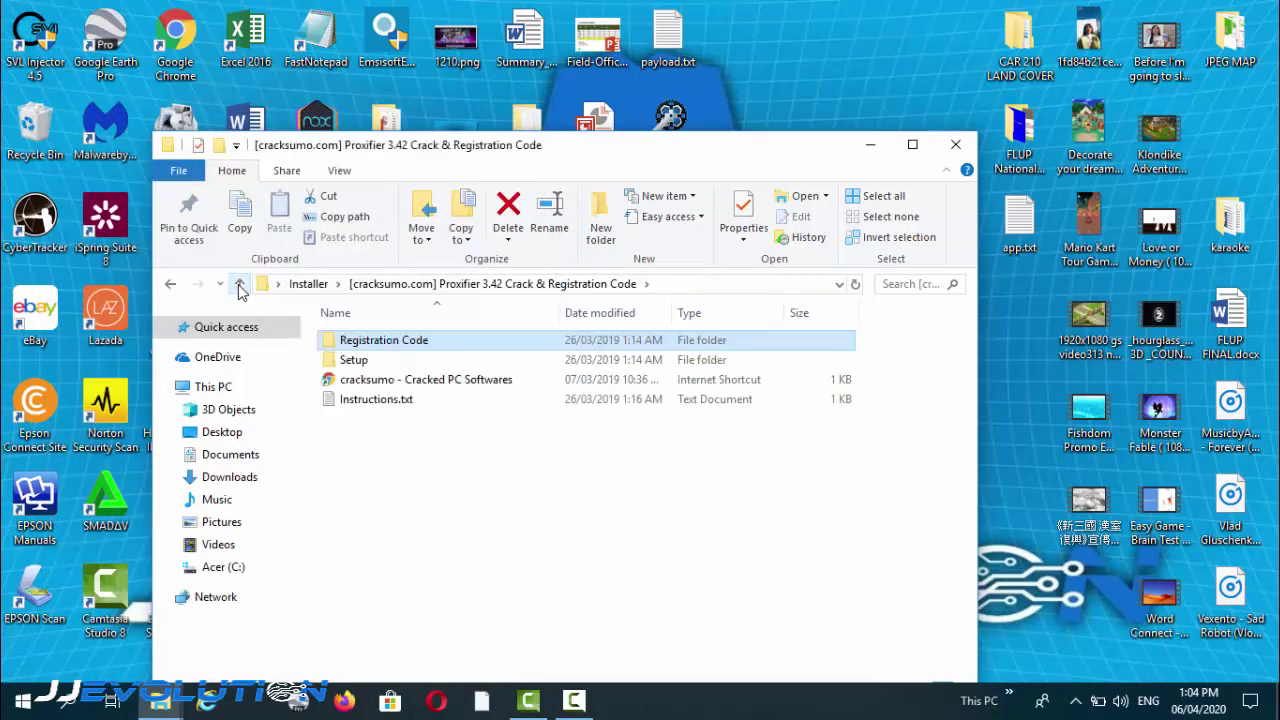
double_click(380, 366)
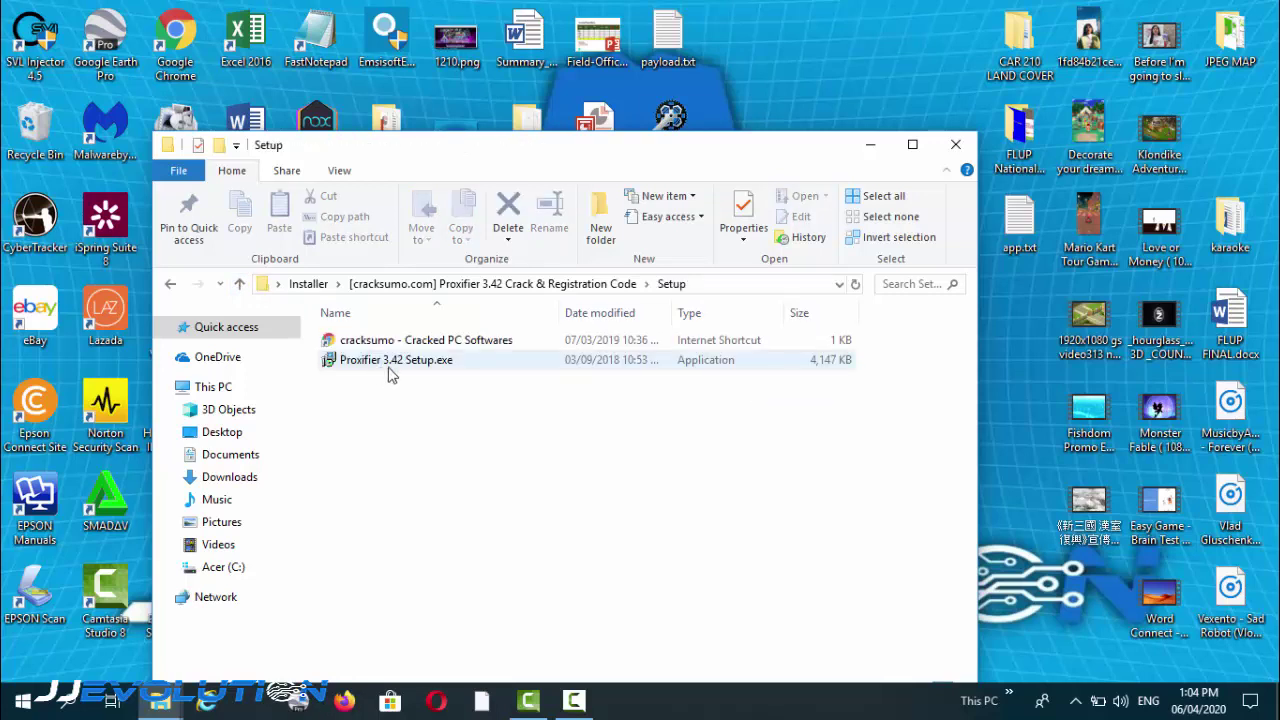
double_click(396, 362)
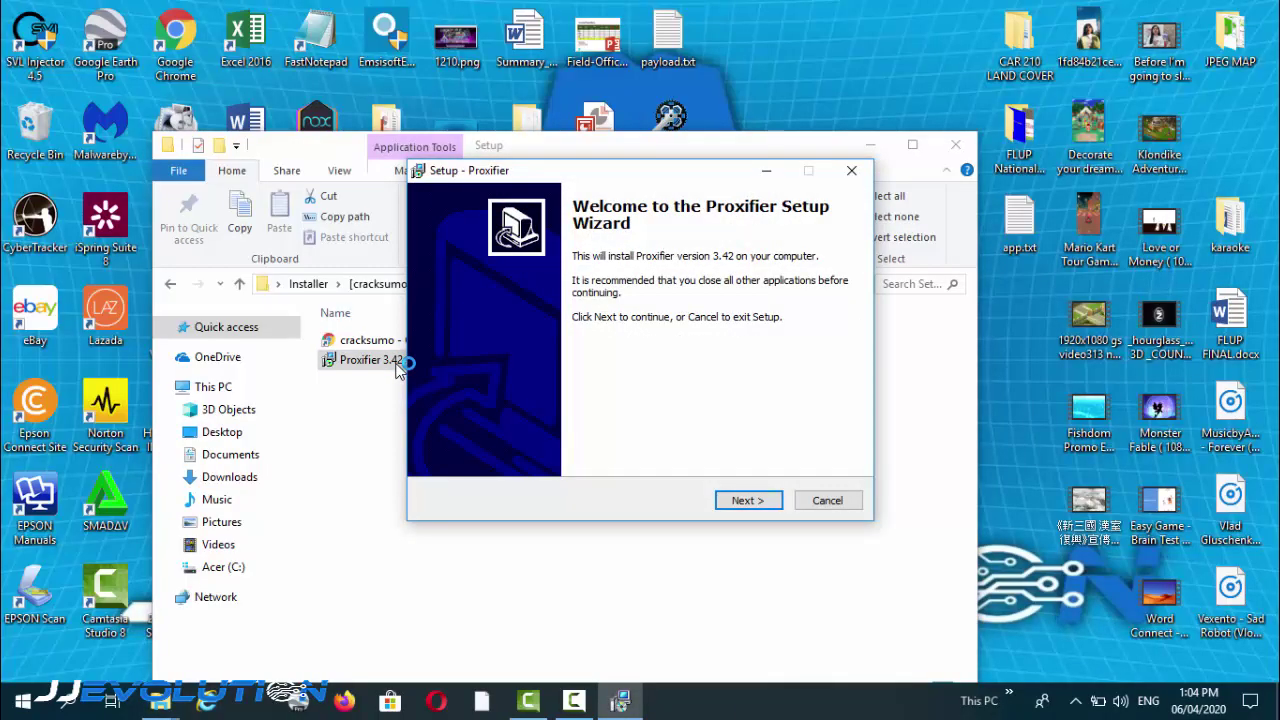
click(731, 505)
click(451, 442)
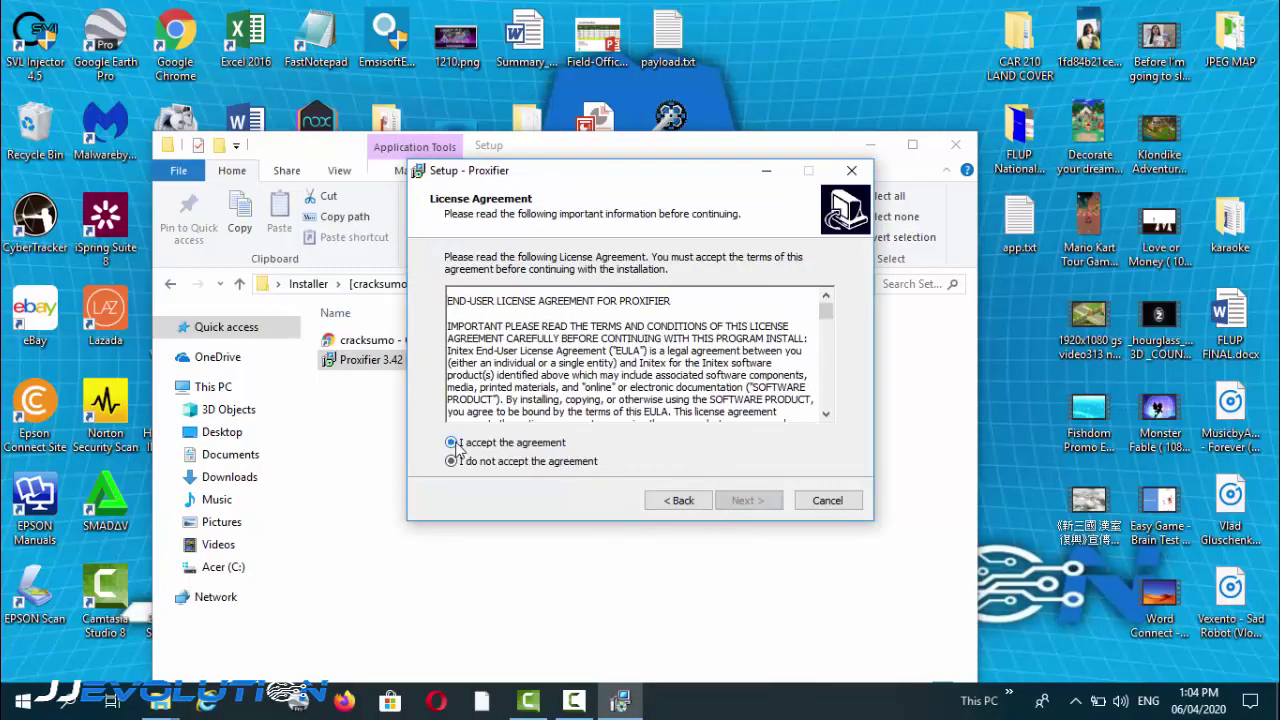
click(762, 503)
click(764, 505)
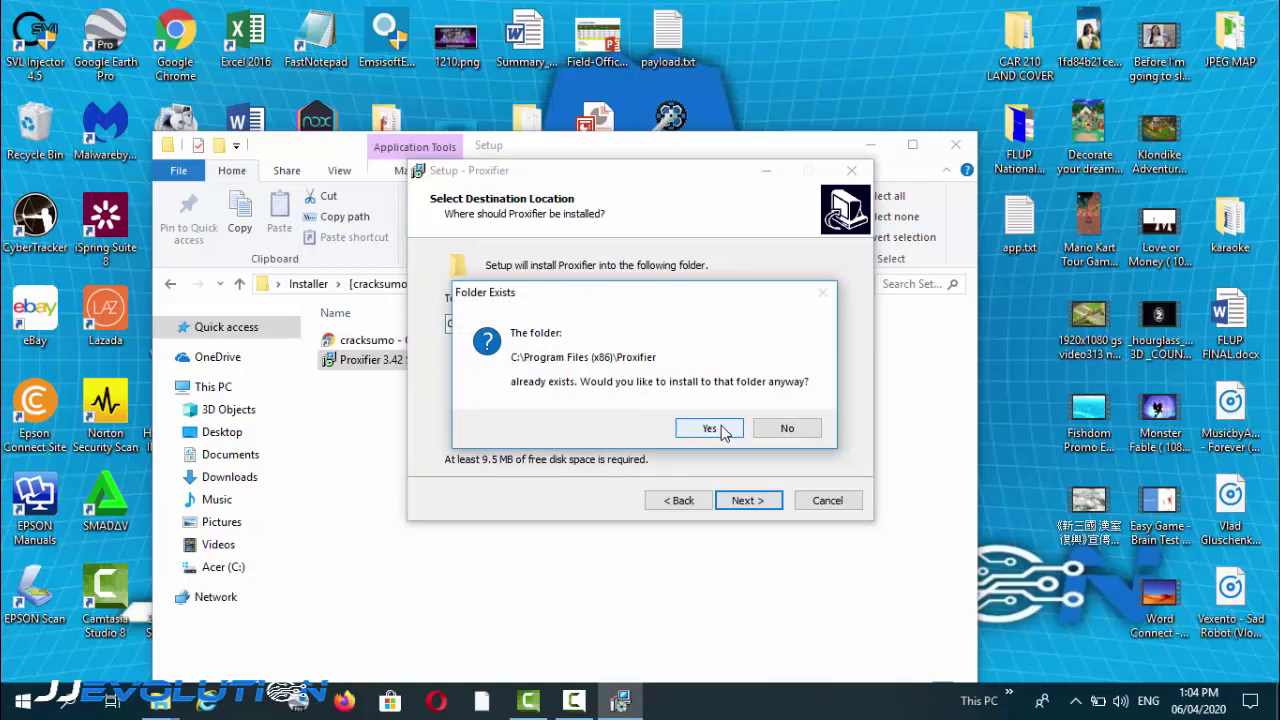
click(722, 428)
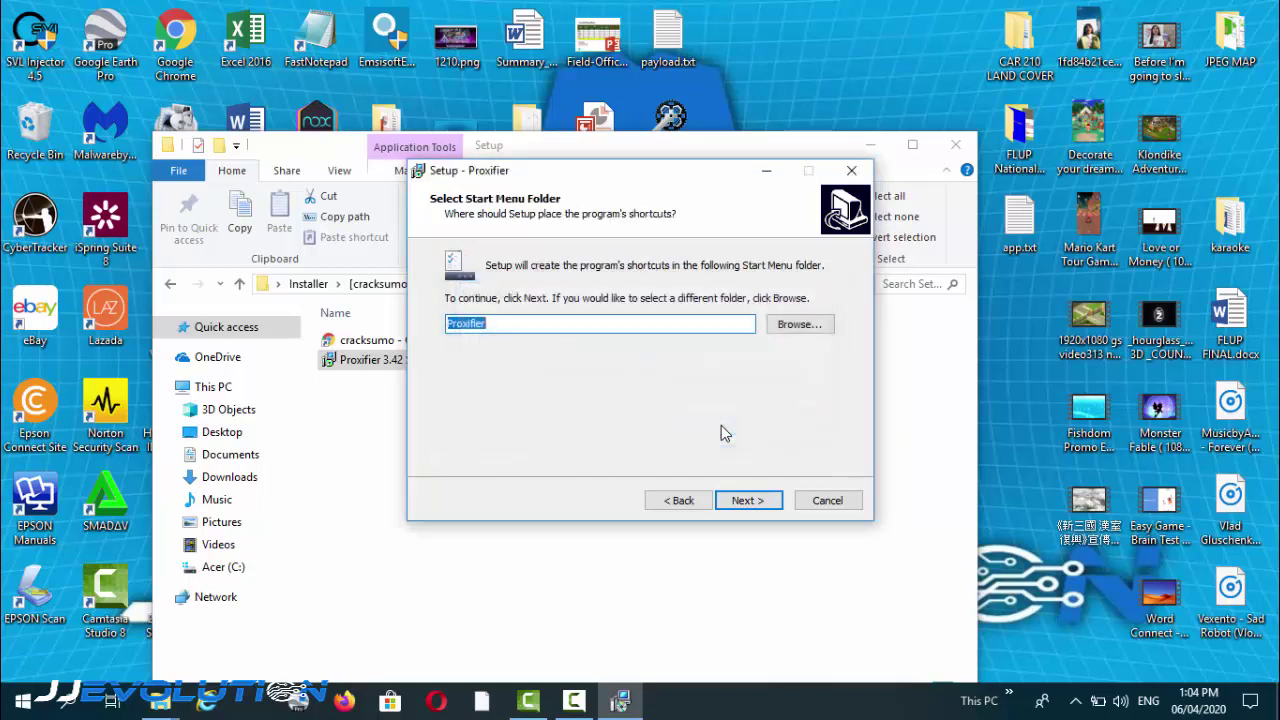
Step: Install Proxifier with the Proxifier Start Menu folder, startup update checks and no desktop shortcut, launching it on completion
click(735, 501)
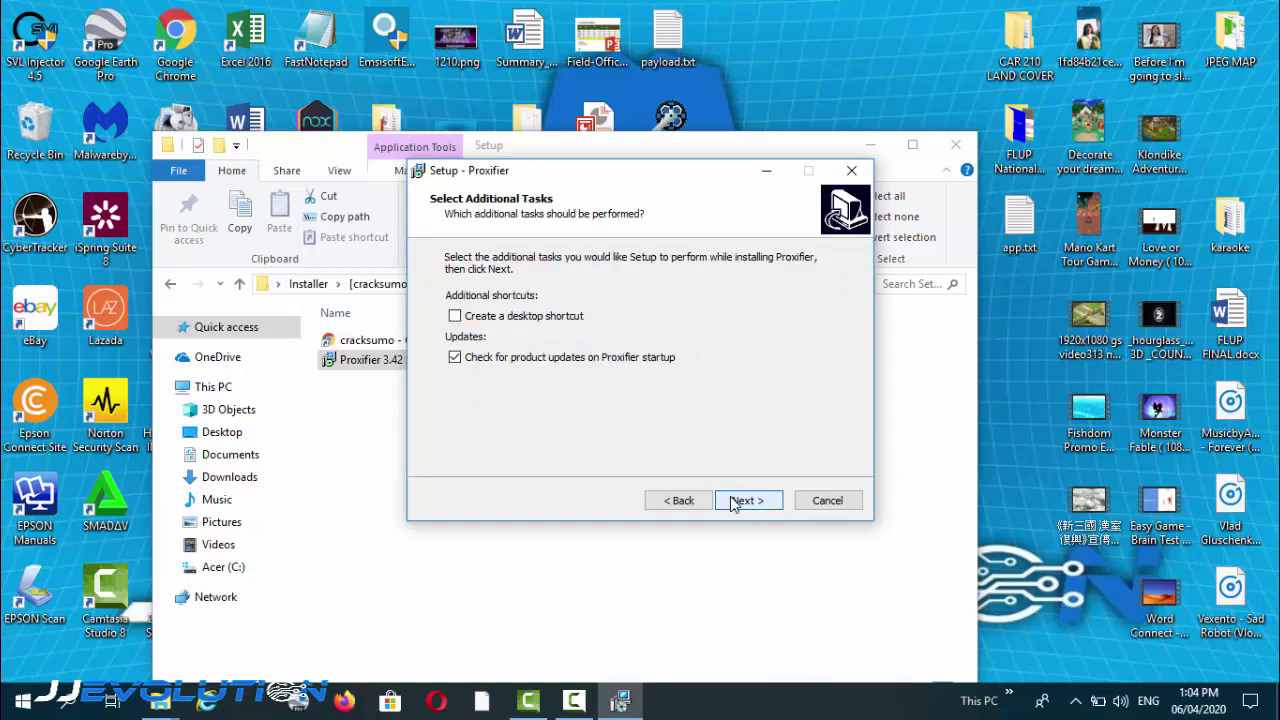
click(736, 503)
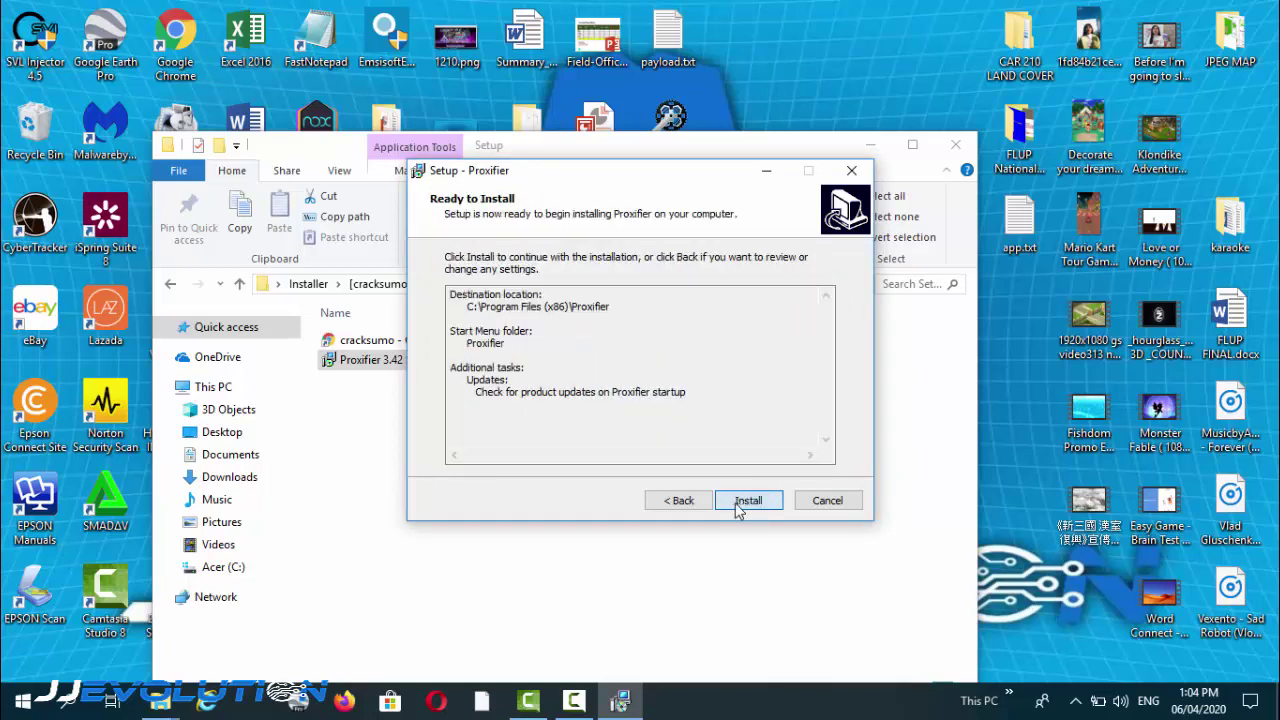
click(736, 503)
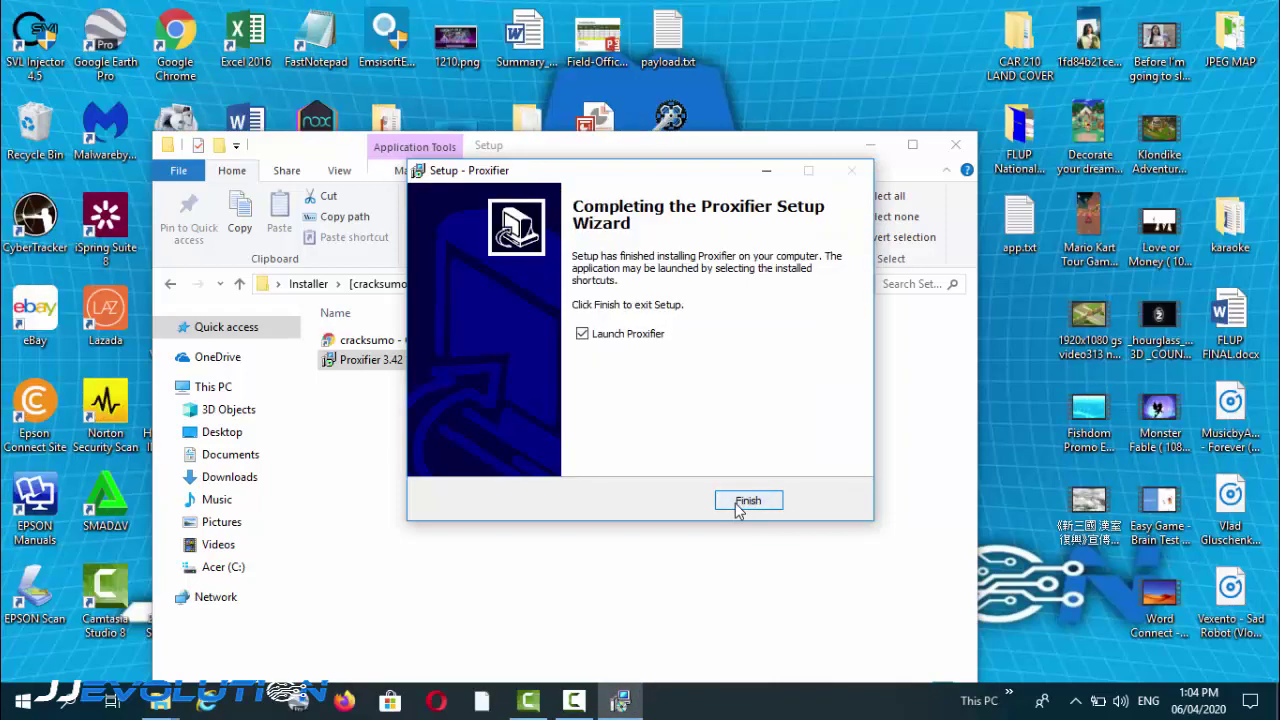
click(736, 503)
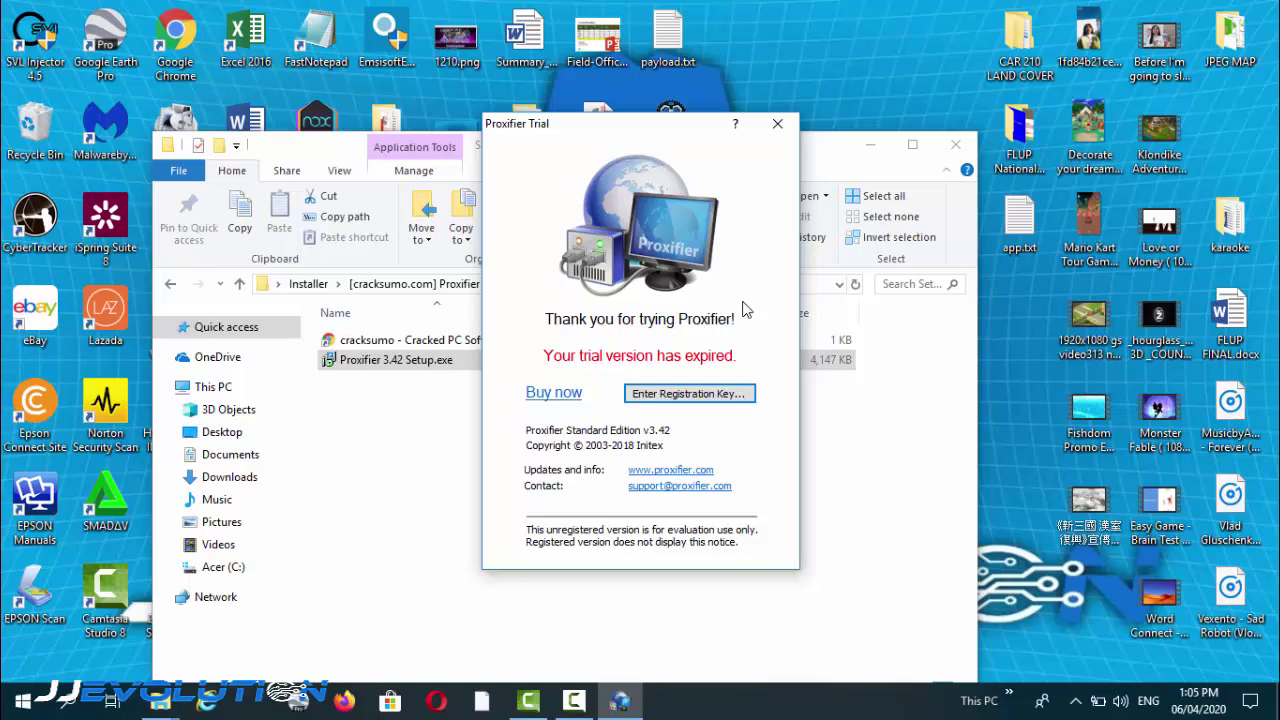
Step: Open Proxifier's registration form and open Registration Code.txt from the extracted package's Registration Code folder
click(679, 395)
click(320, 163)
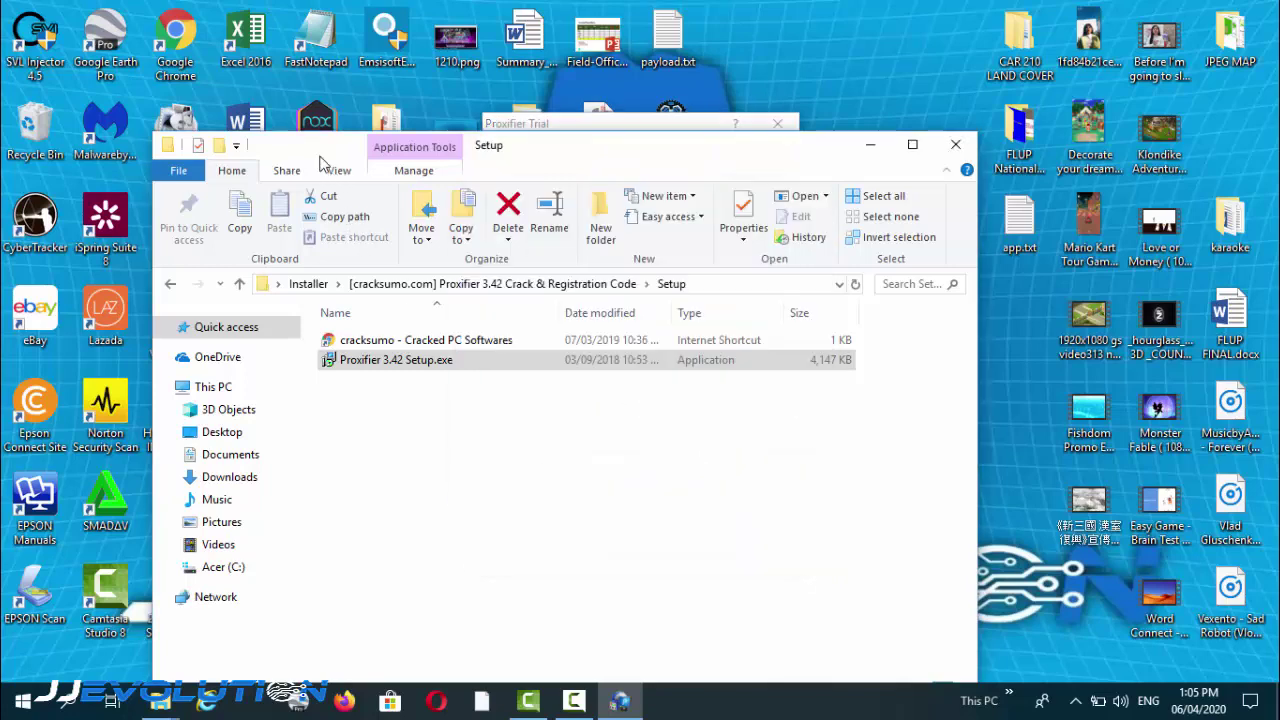
drag(320, 163, 279, 164)
click(201, 286)
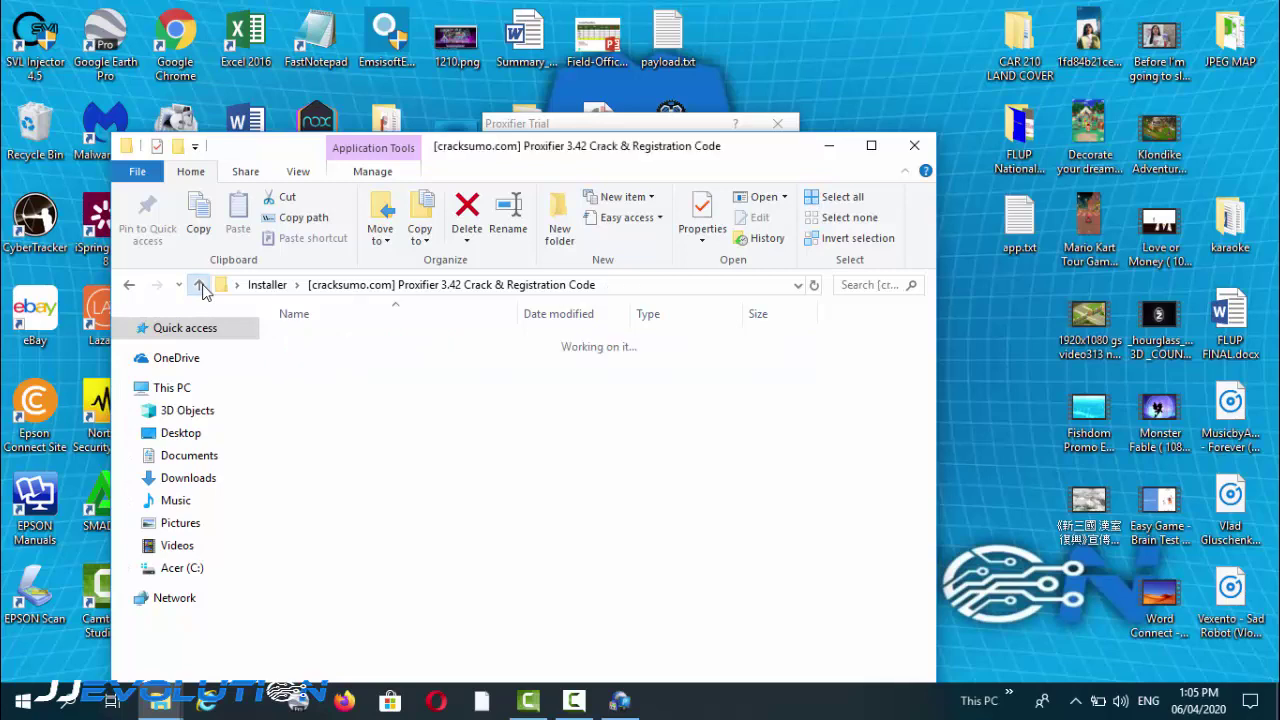
double_click(338, 343)
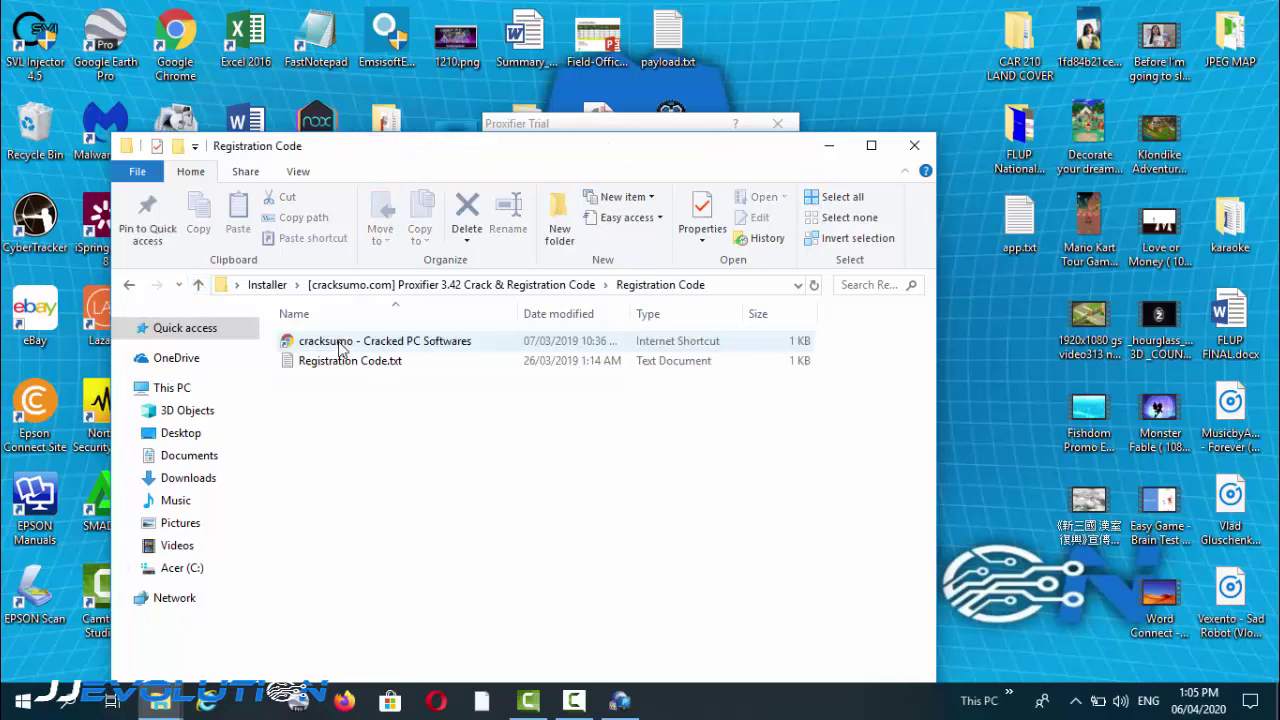
double_click(357, 366)
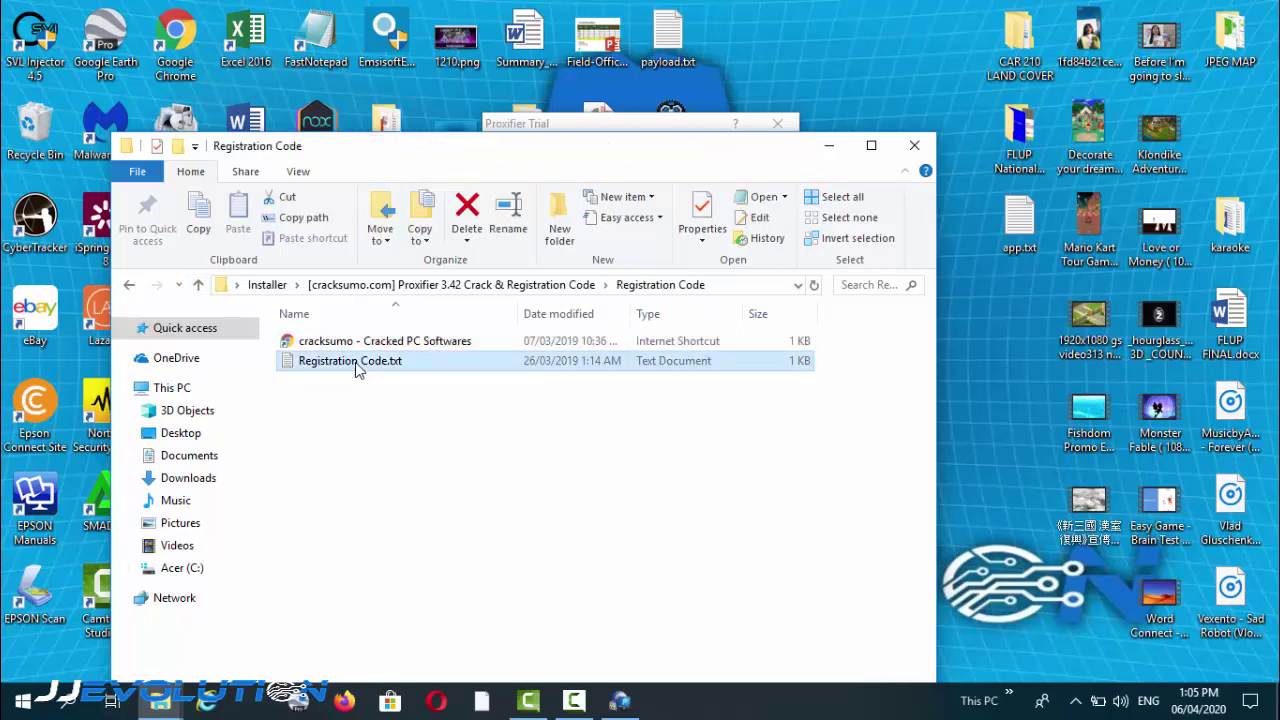
Step: Copy the full registration key from Registration Code.txt
click(272, 208)
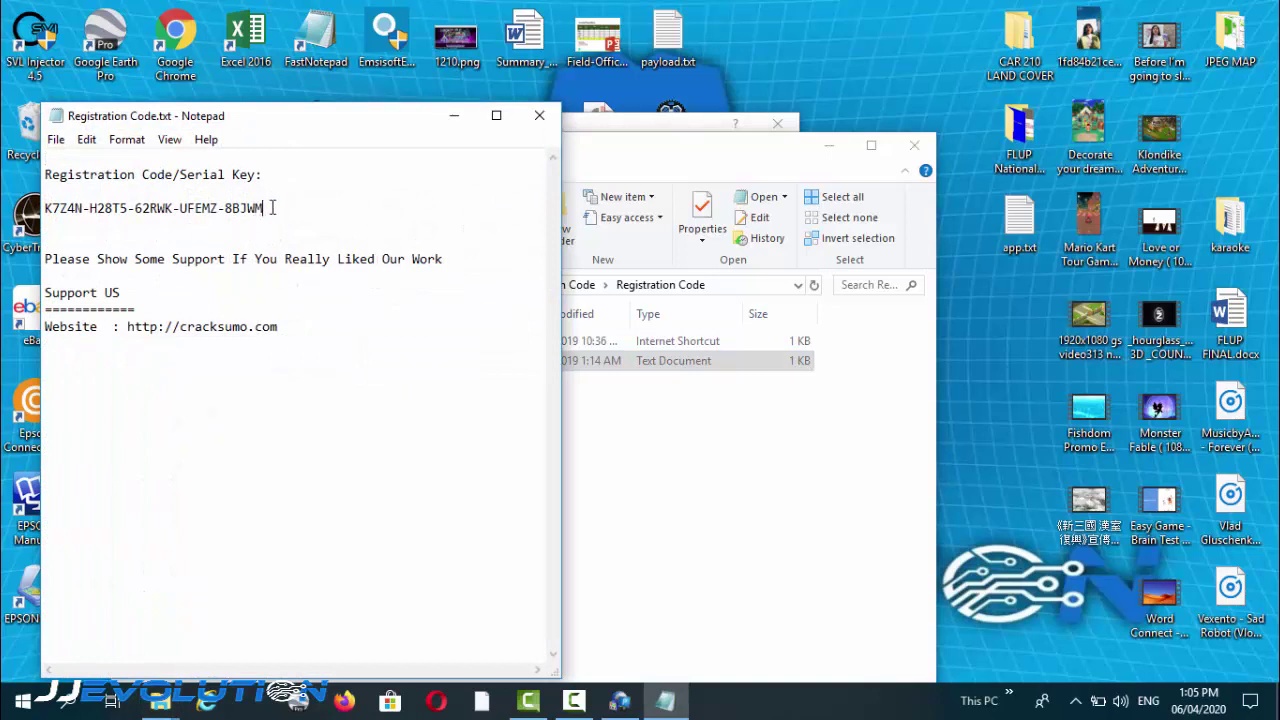
shift+click(50, 208)
shift+click(45, 208)
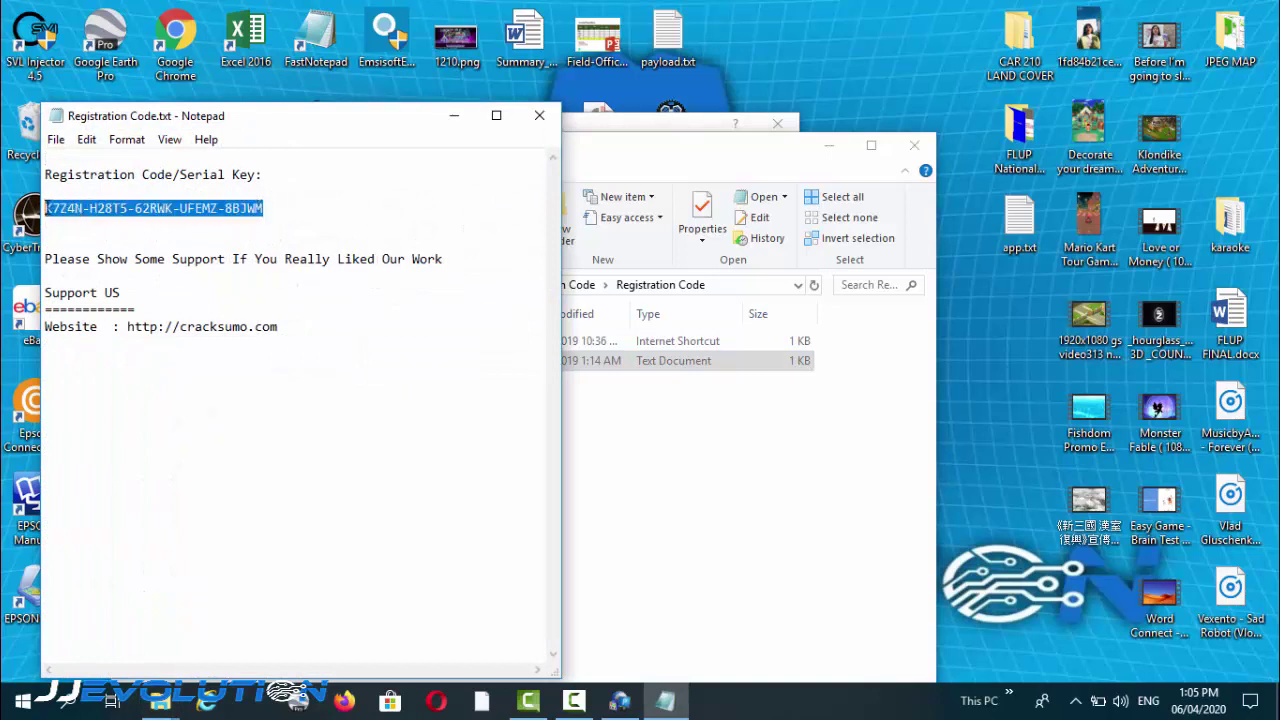
right_click(83, 206)
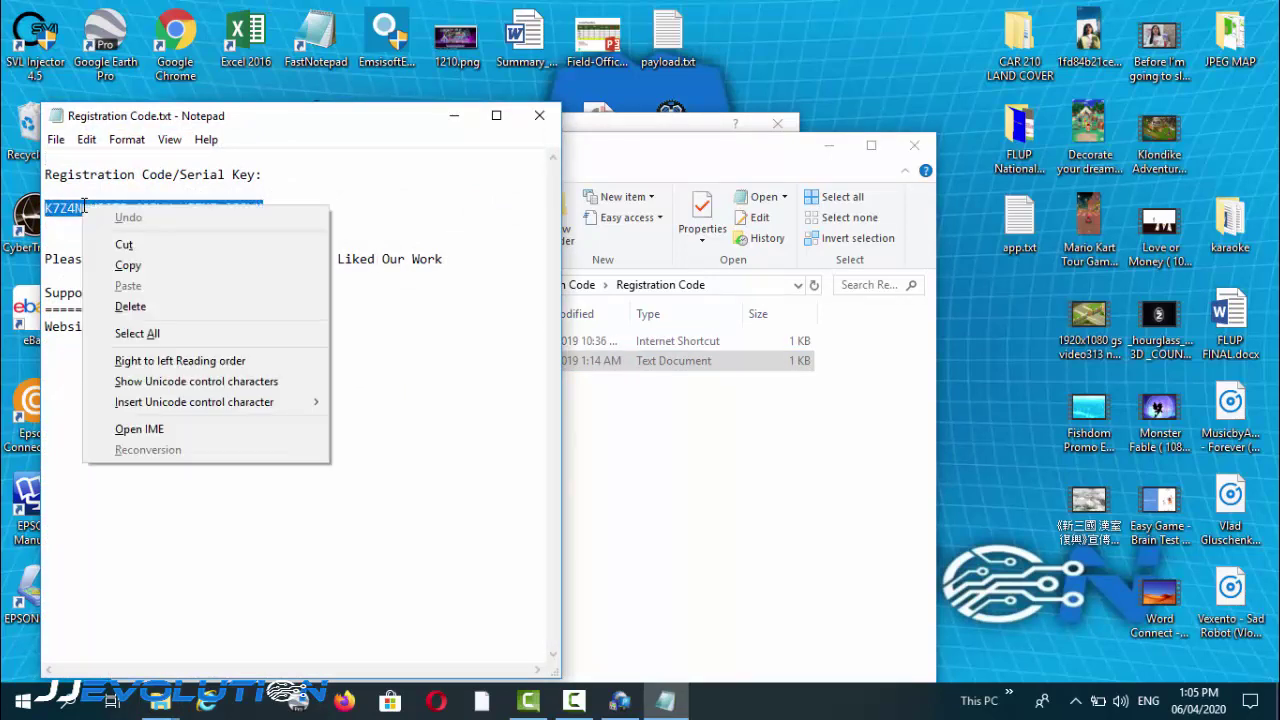
click(128, 265)
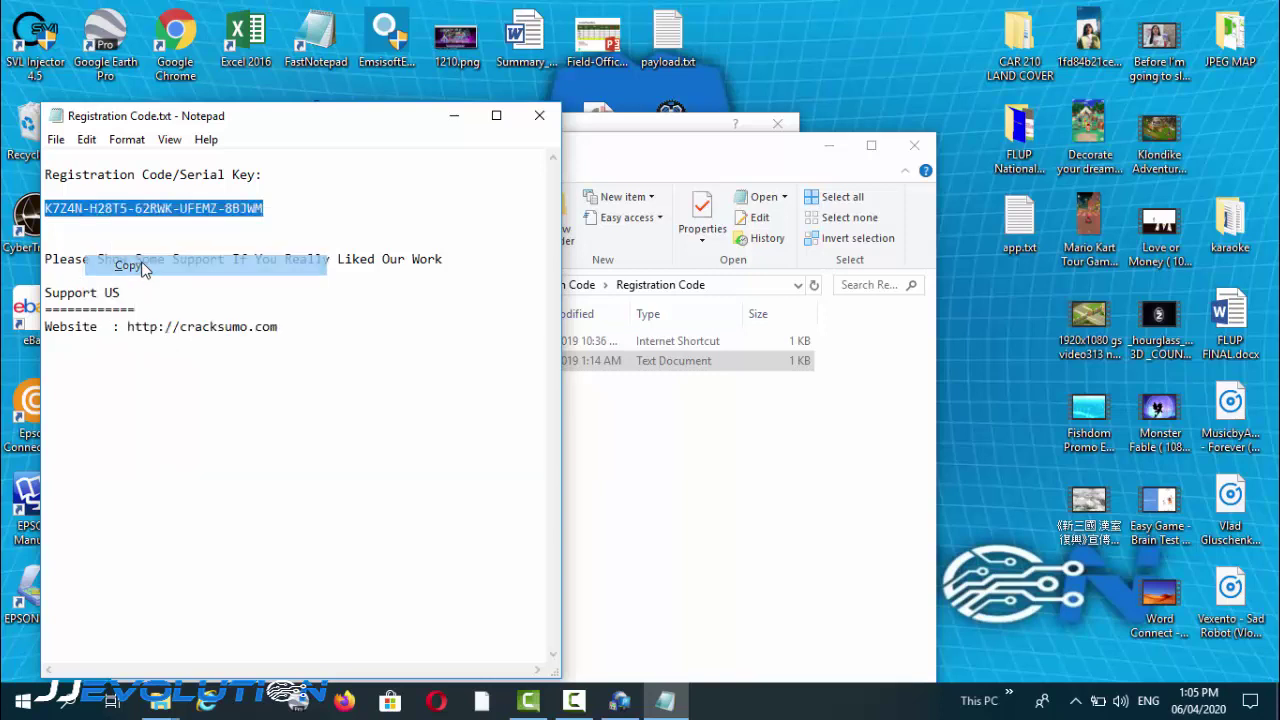
Step: Register Proxifier for the current user only with the name jjevolution and the copied registration key
click(676, 130)
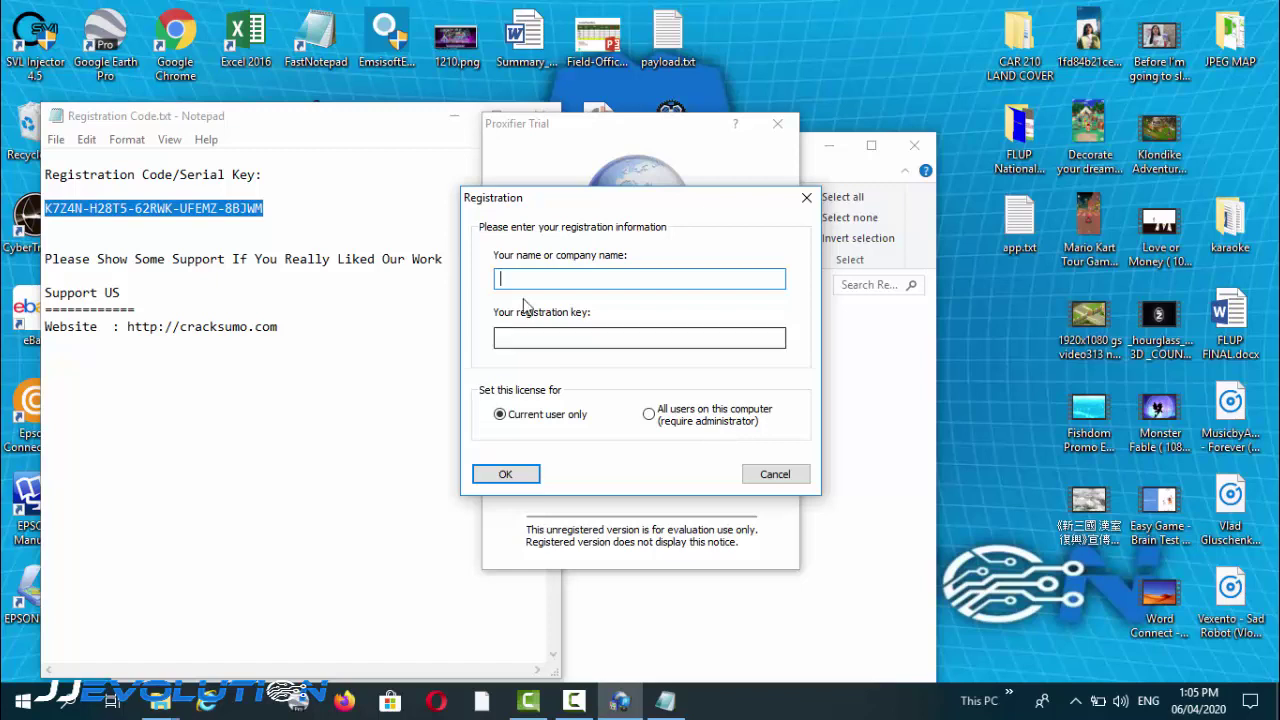
text(jj)
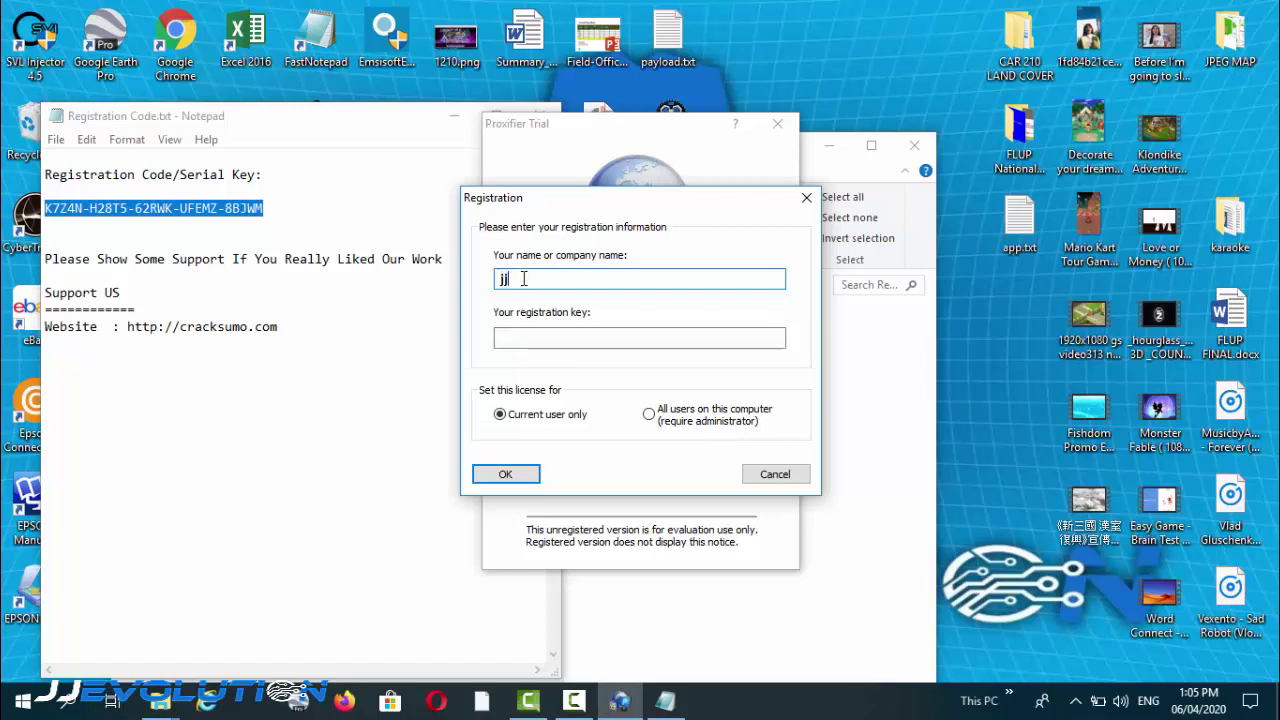
text(evolution)
click(556, 345)
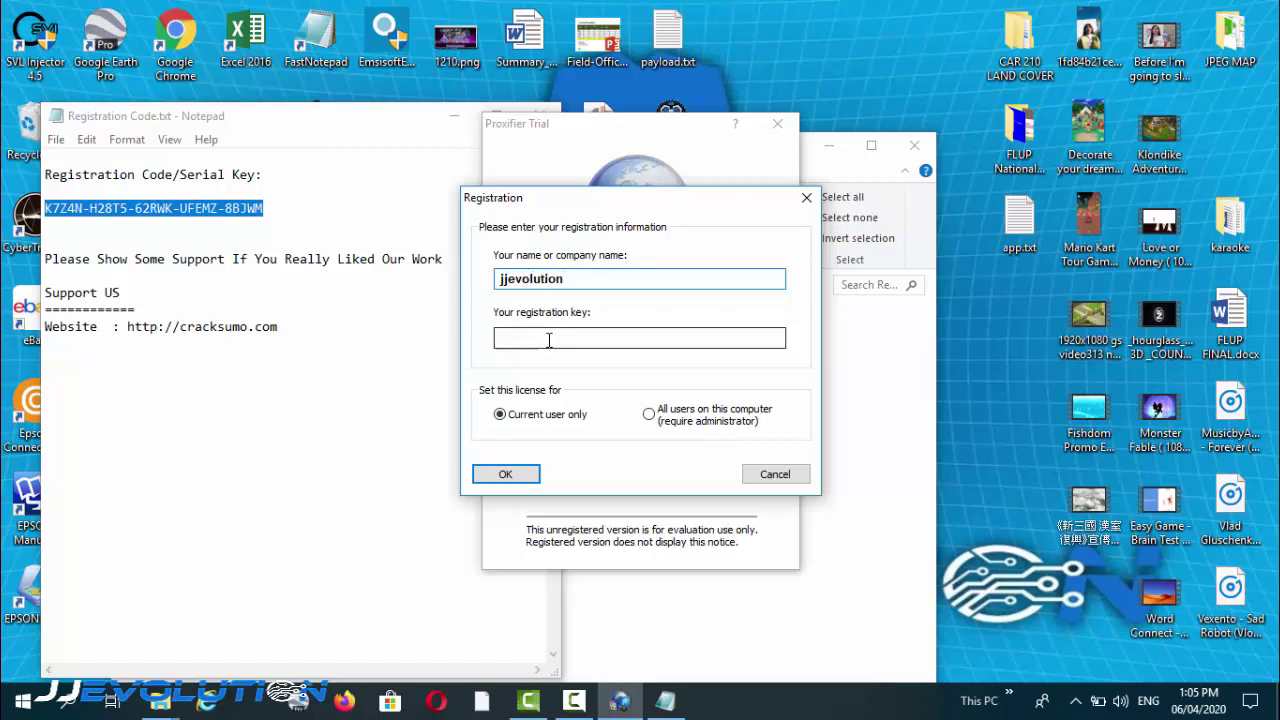
key(ctrl+v)
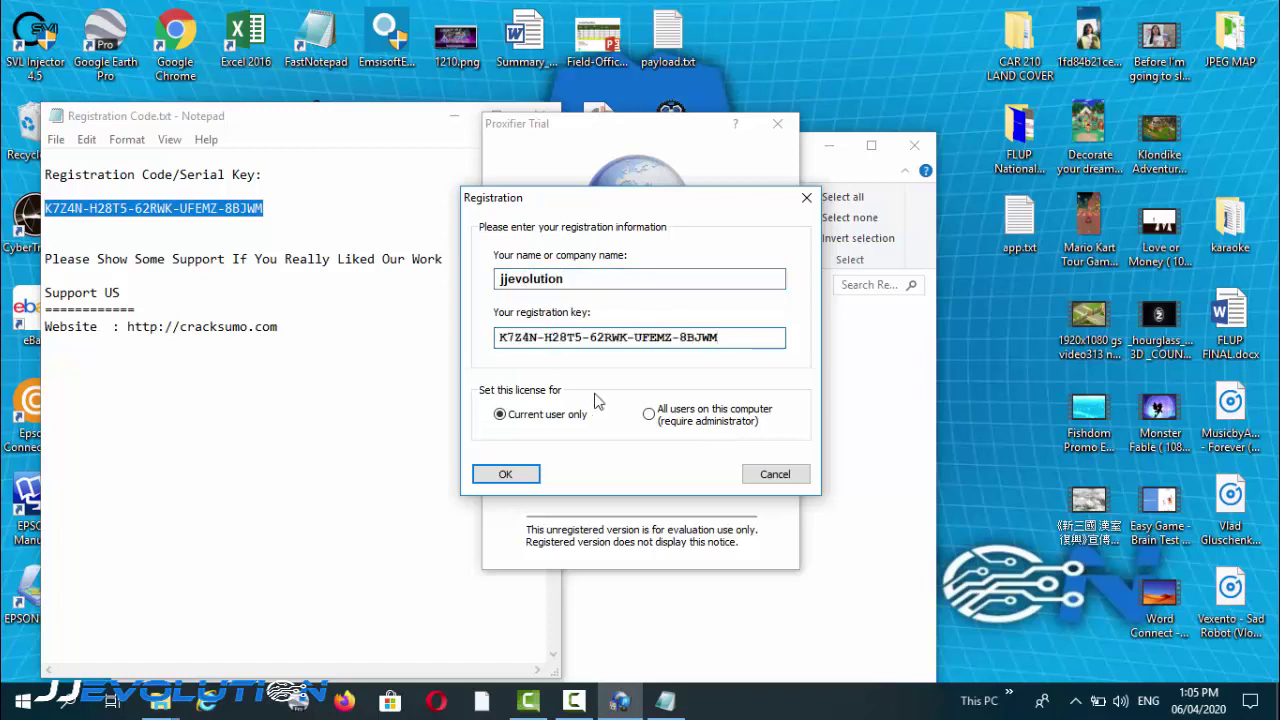
click(510, 476)
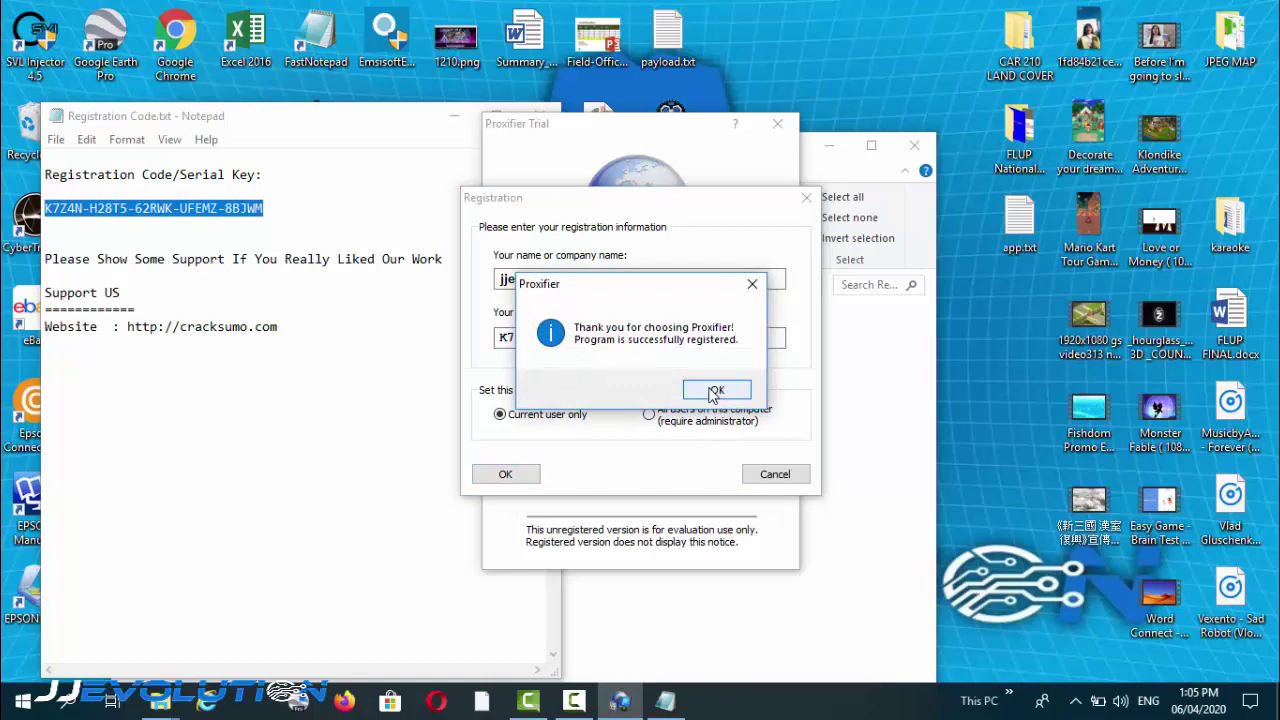
click(714, 390)
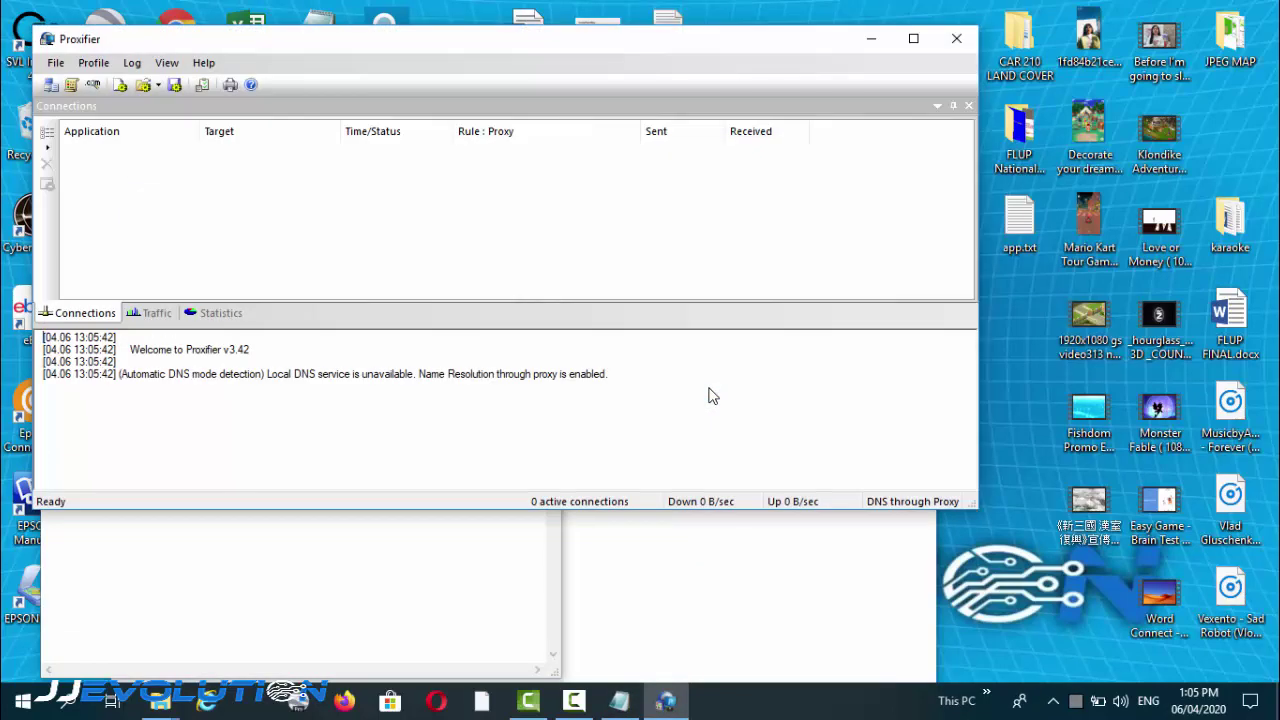
Step: Close the Proxifier window and Registration Code.txt, and move the Registration Code folder window clear of the HTTP Proxy Injector desktop shortcut
click(951, 38)
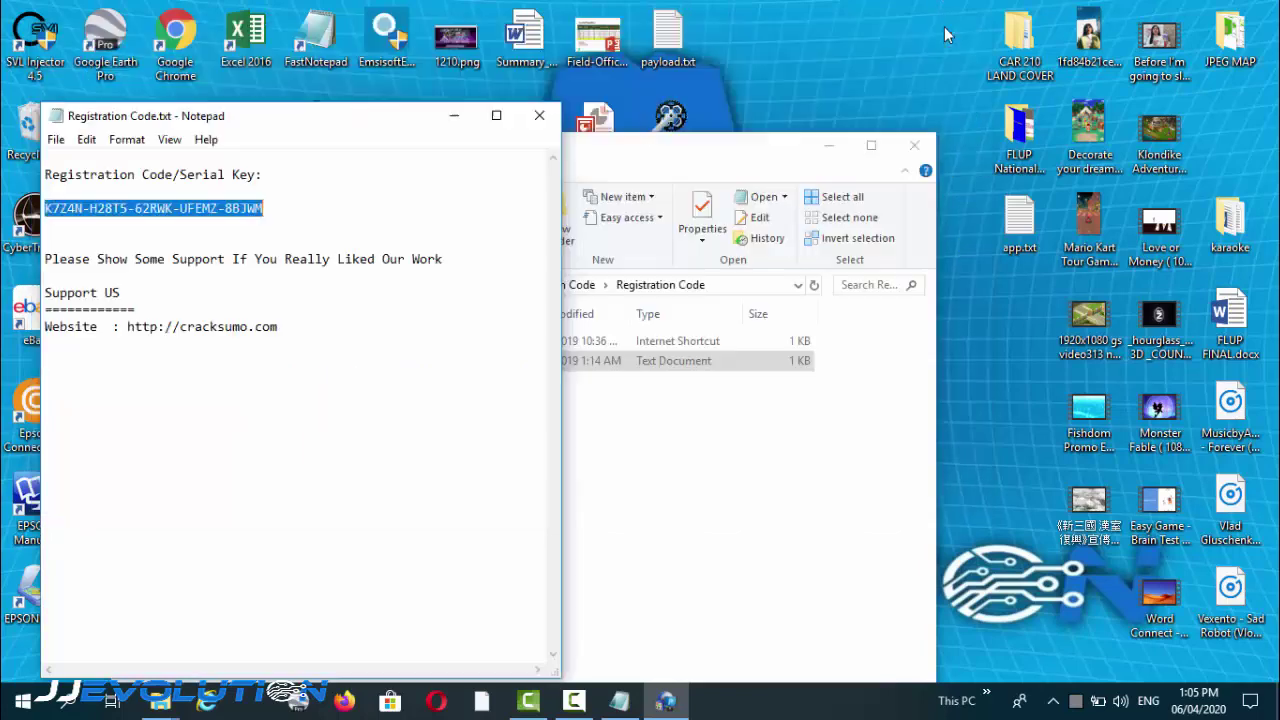
click(539, 115)
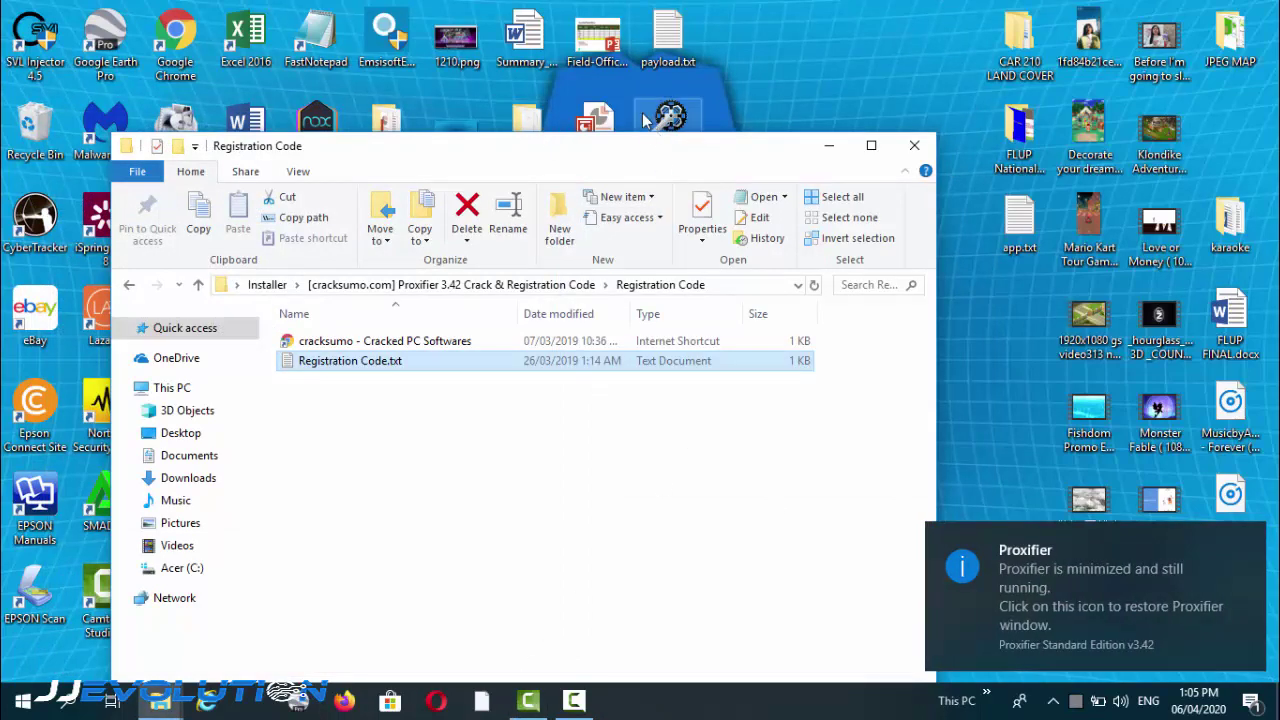
drag(645, 154, 1006, 459)
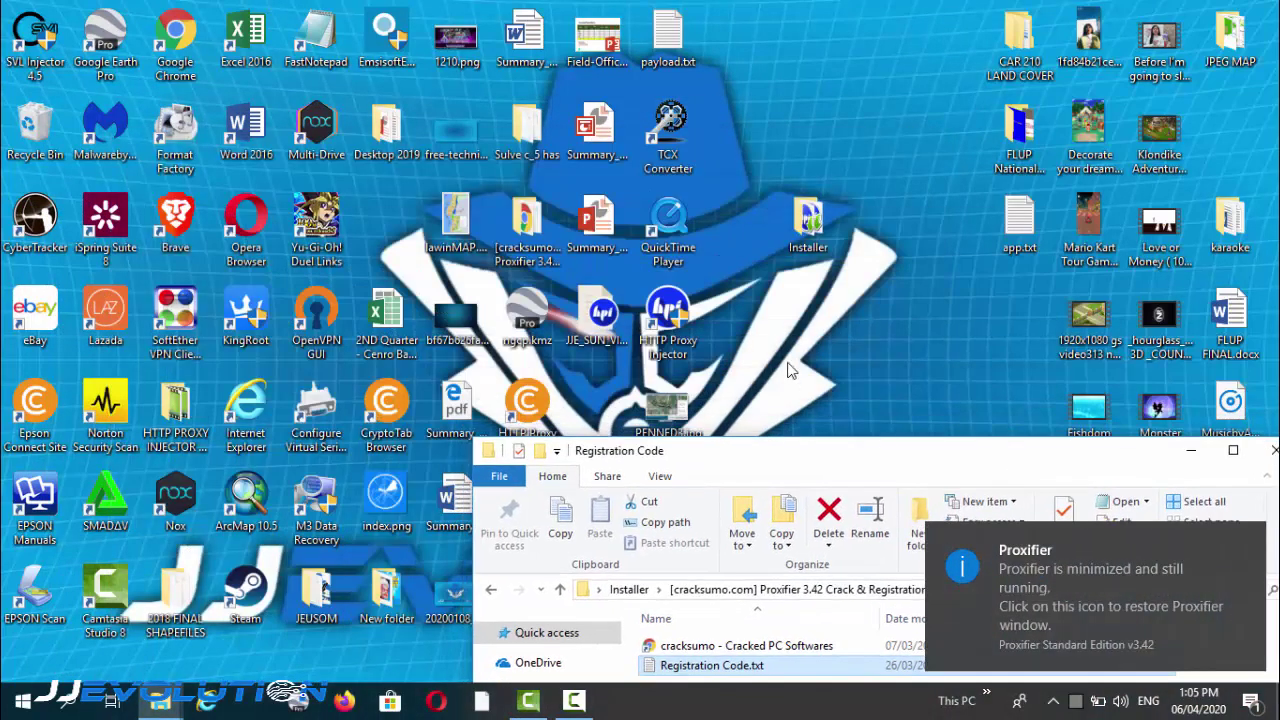
Step: Launch HTTP Proxy Injector from its desktop shortcut and minimize the Registration Code folder window
click(667, 340)
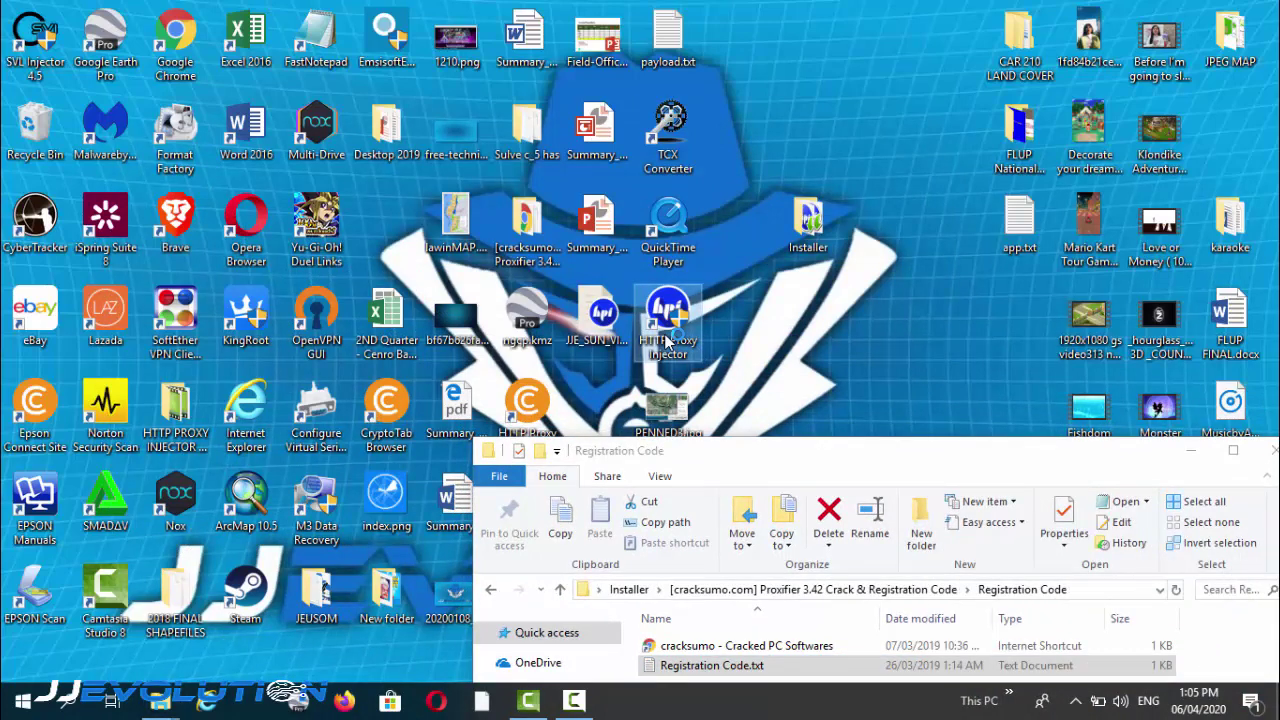
double_click(667, 340)
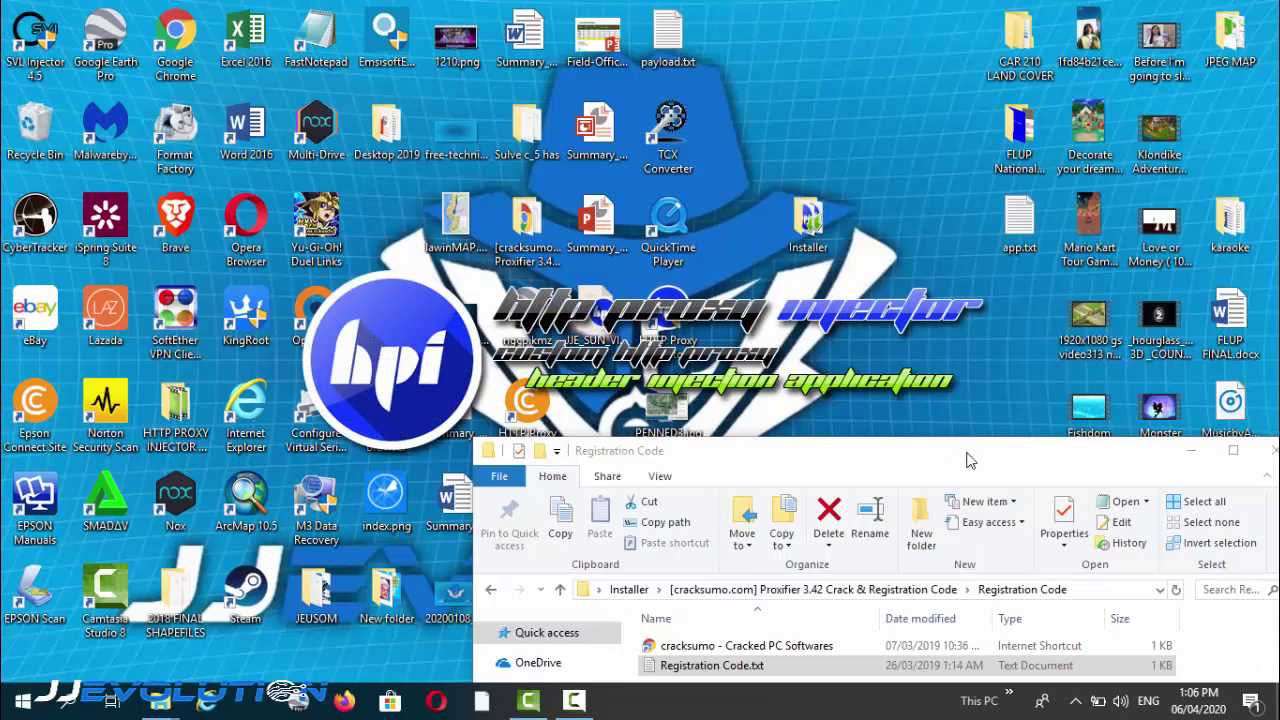
drag(820, 456, 429, 486)
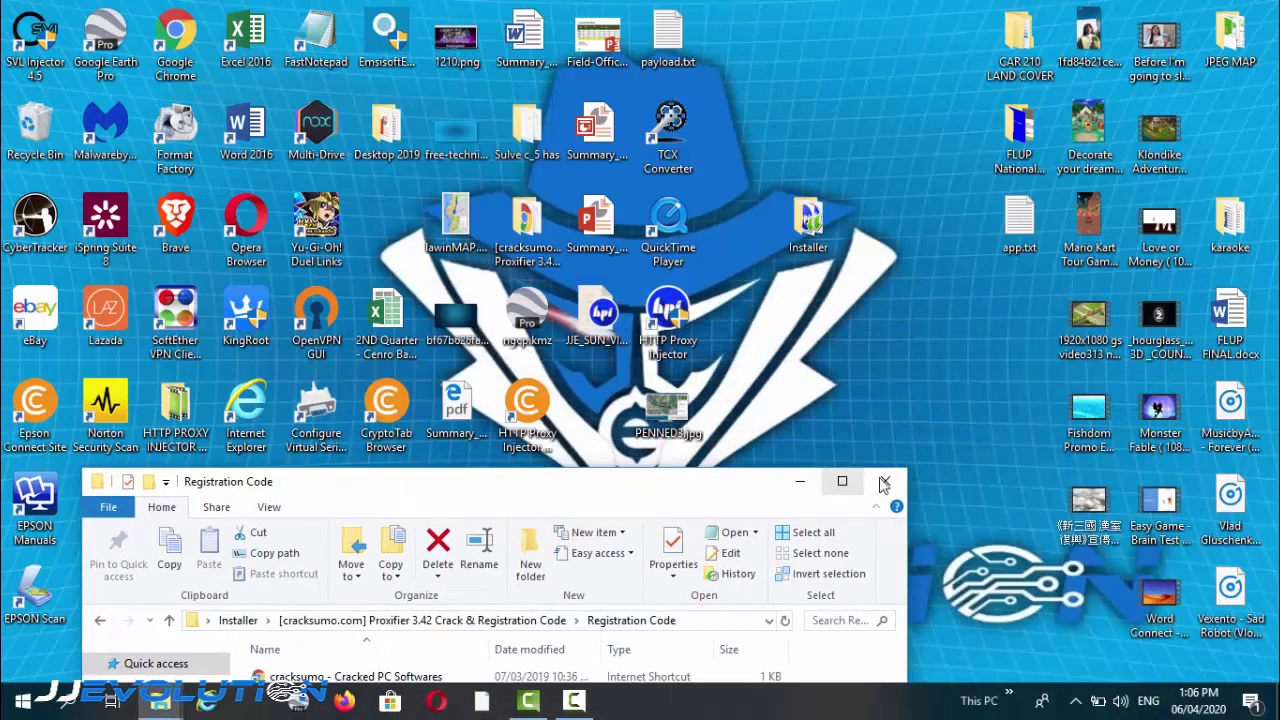
click(802, 484)
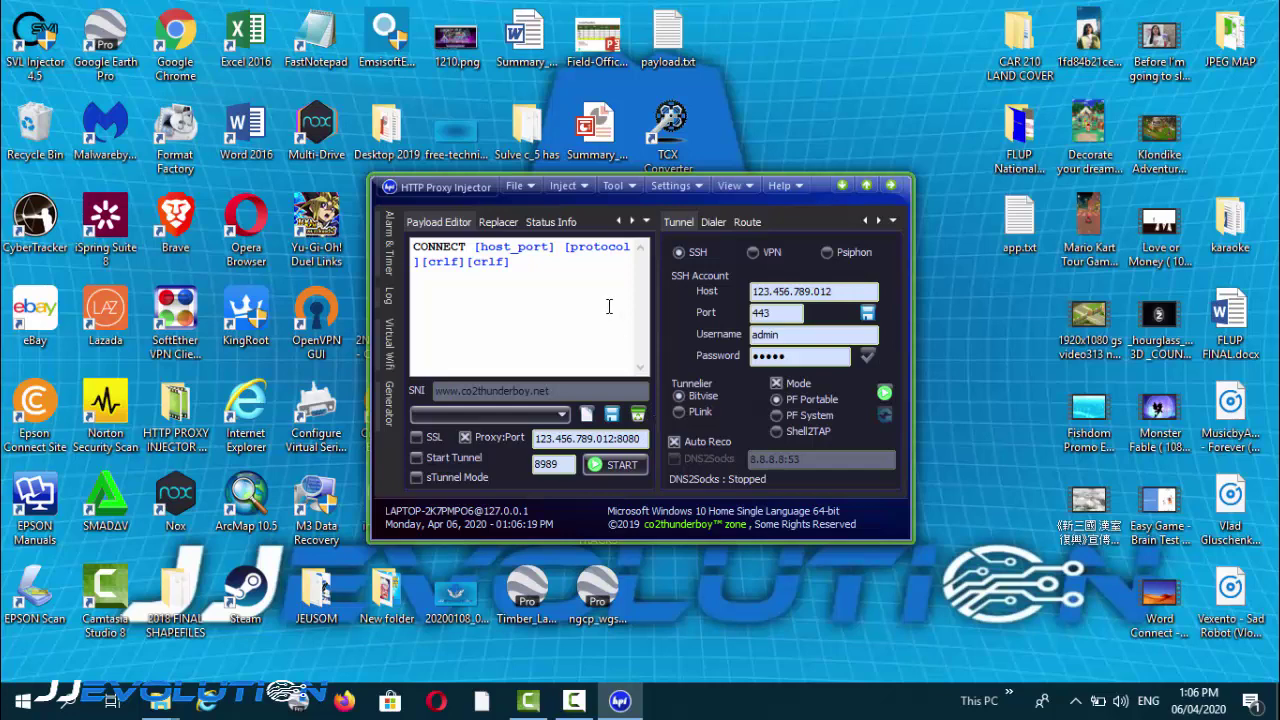
Step: Open Preferences and browse for Proxifier's system executable file in the Proxifier folder under Program Files (x86) on drive C
click(699, 187)
click(698, 207)
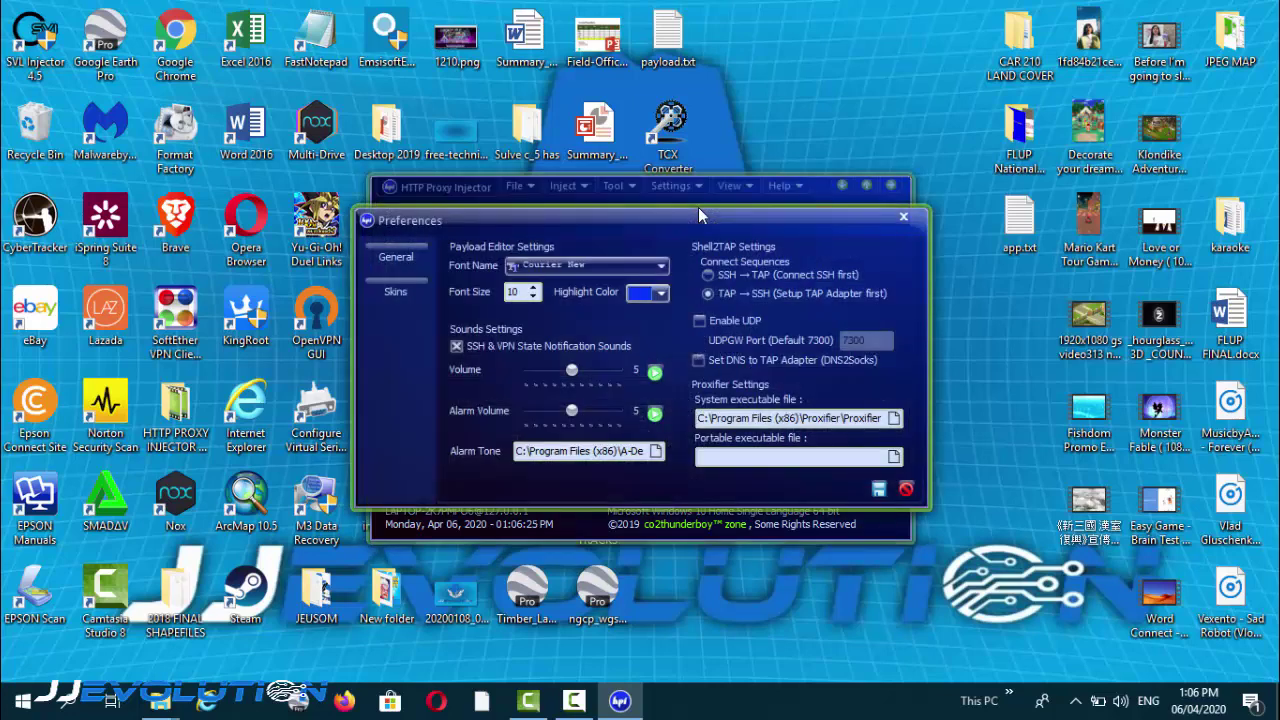
click(893, 420)
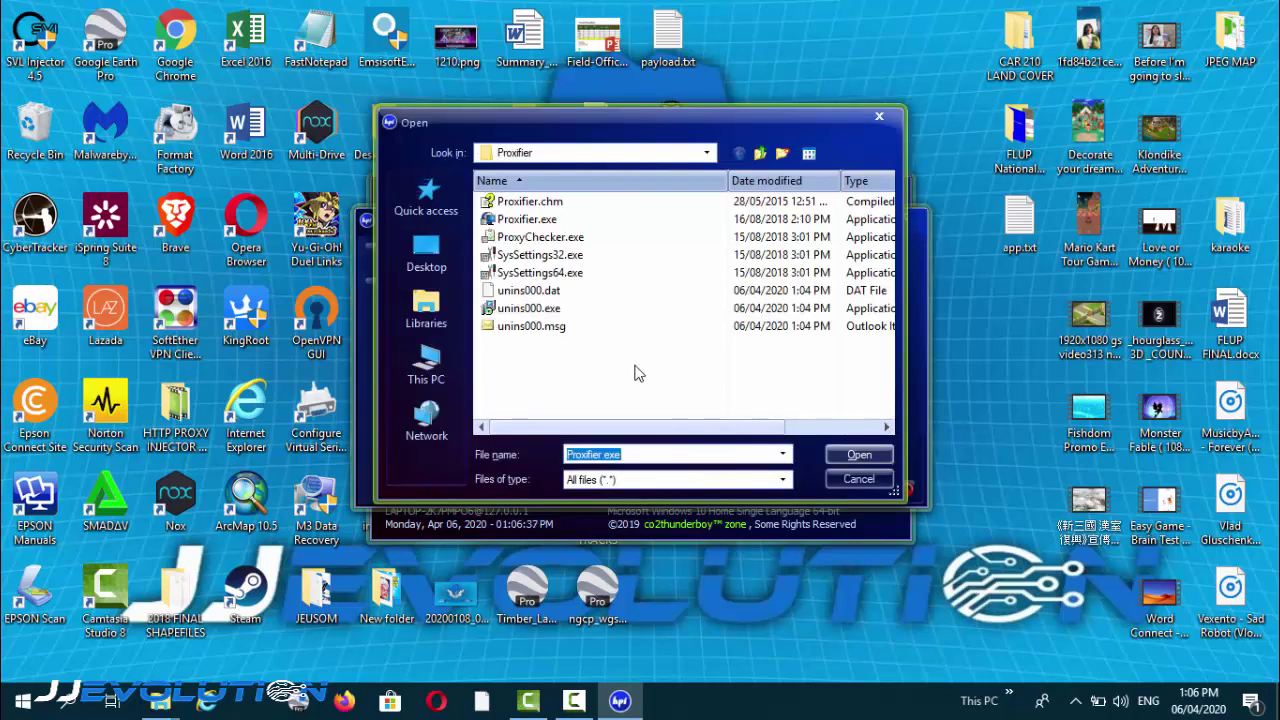
click(708, 157)
click(708, 157)
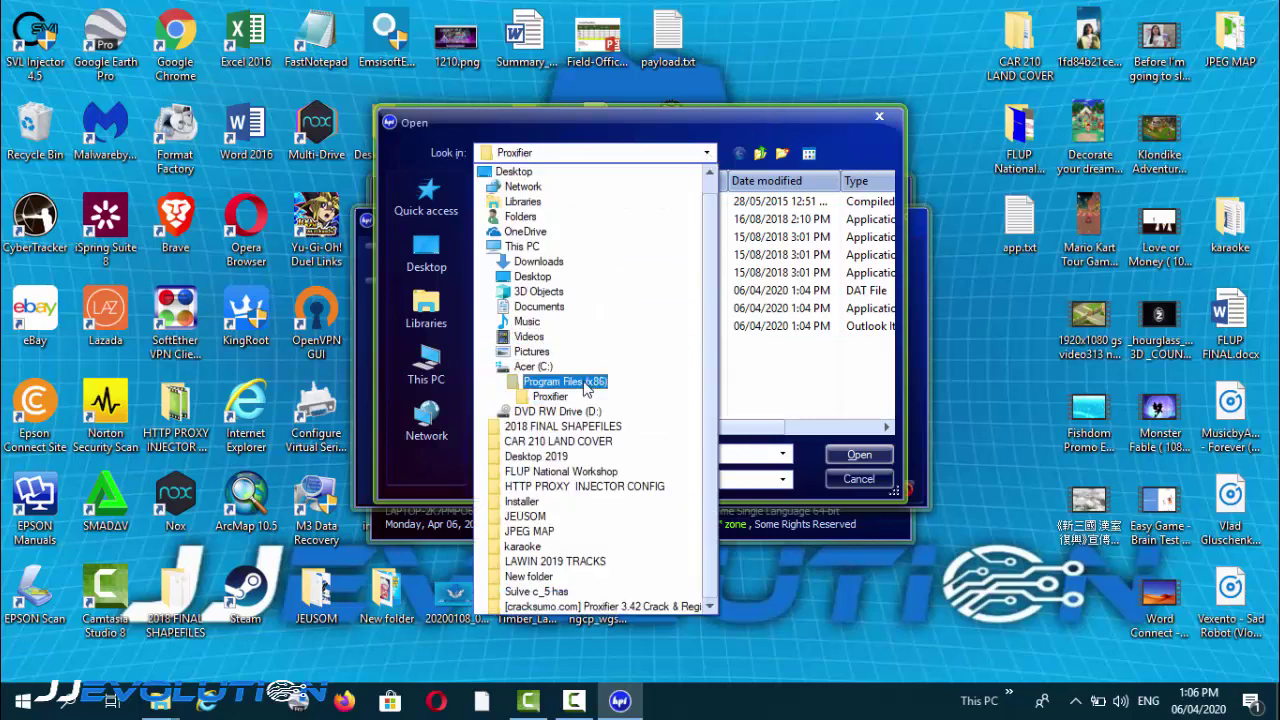
click(535, 367)
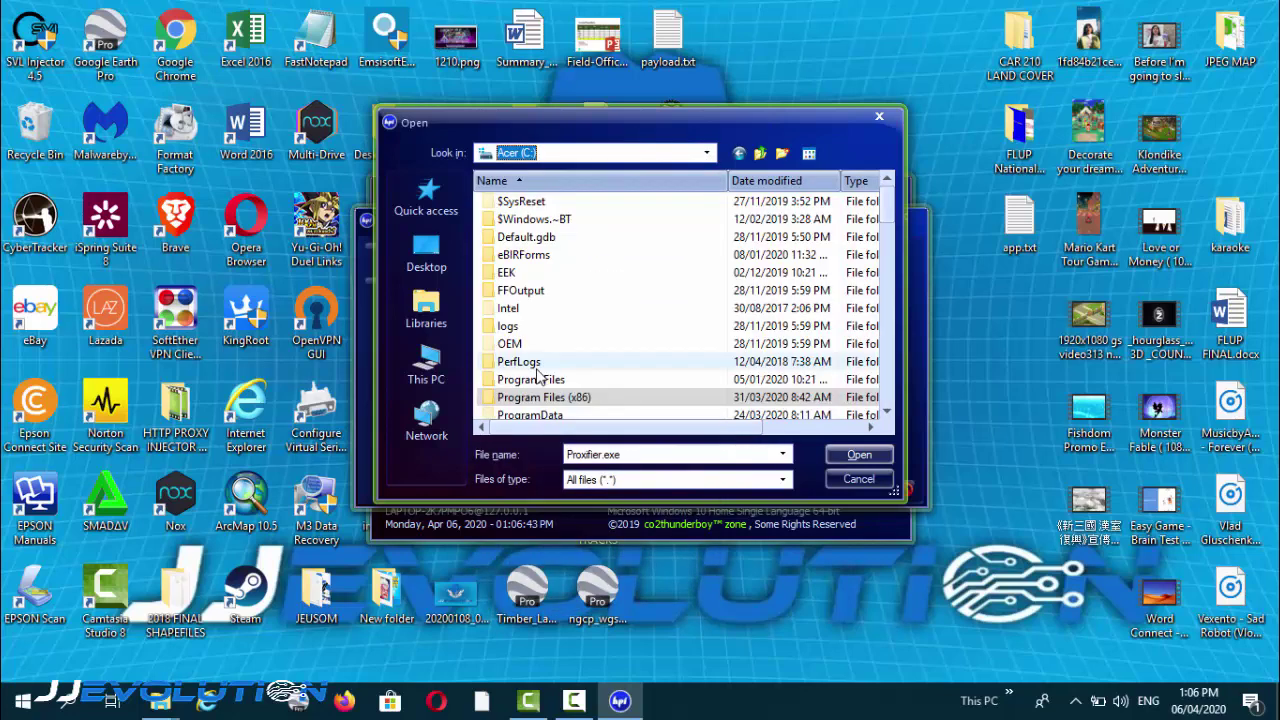
double_click(567, 400)
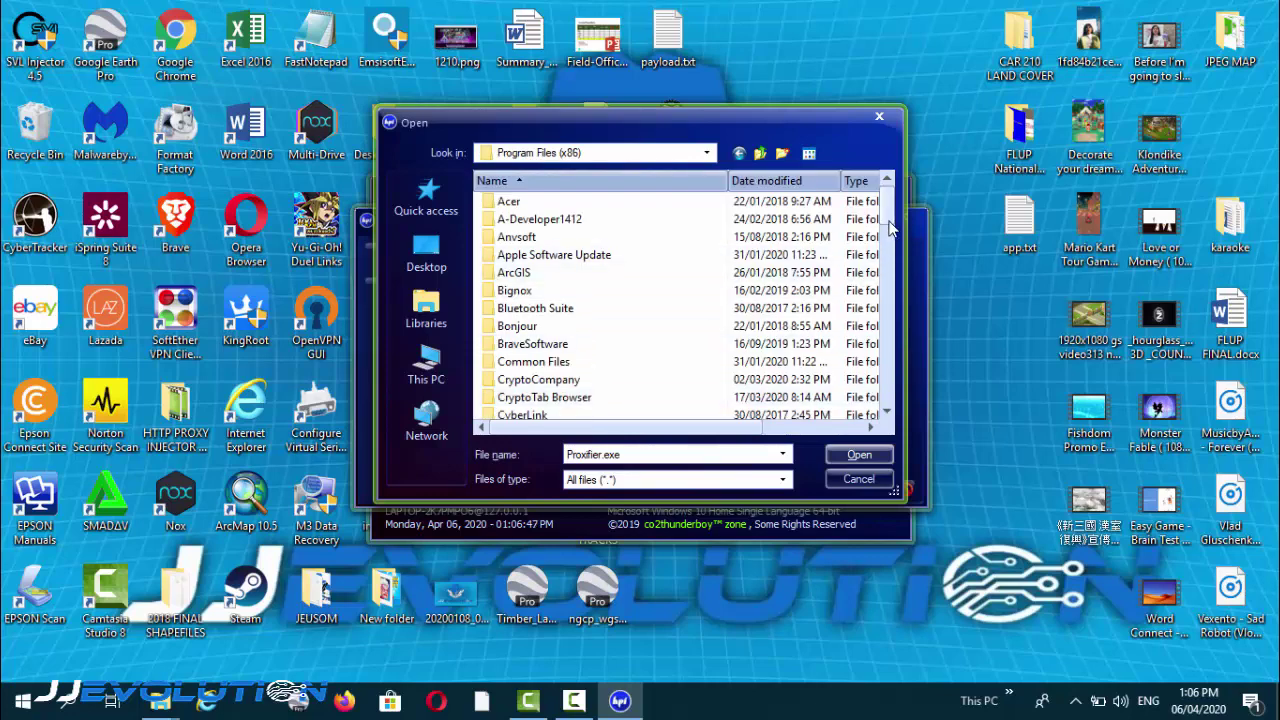
drag(890, 234, 891, 347)
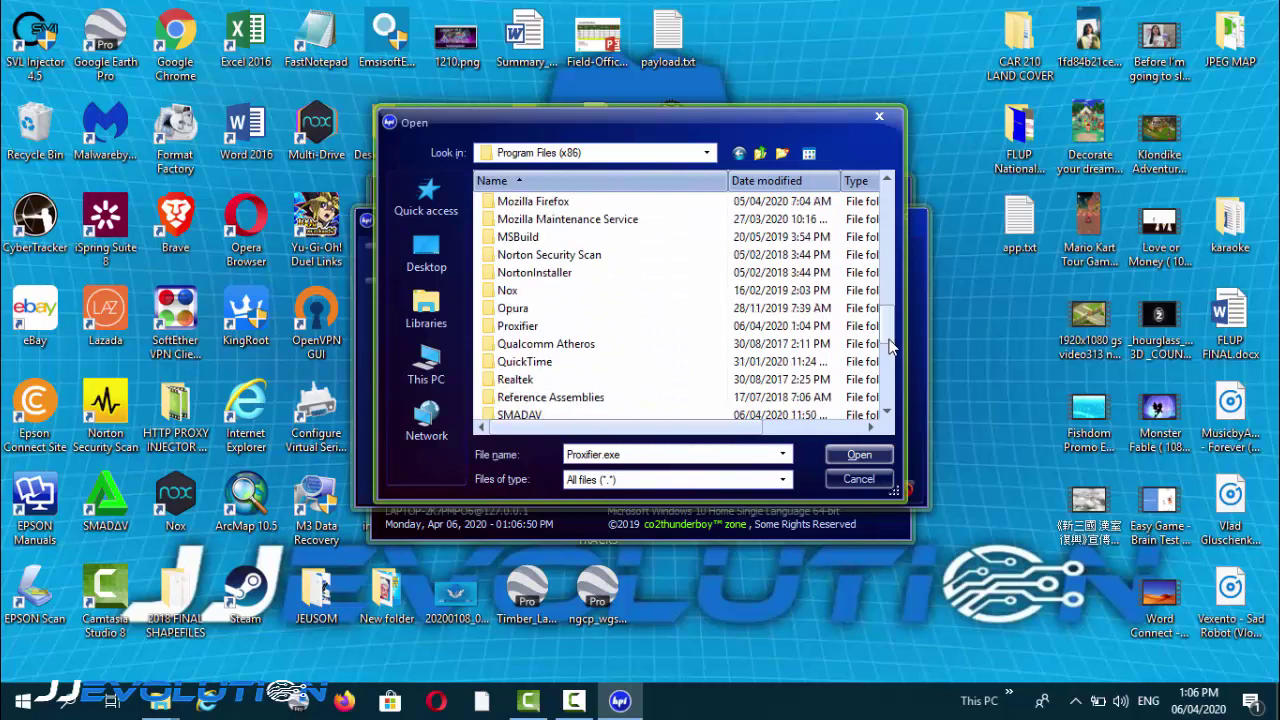
double_click(565, 329)
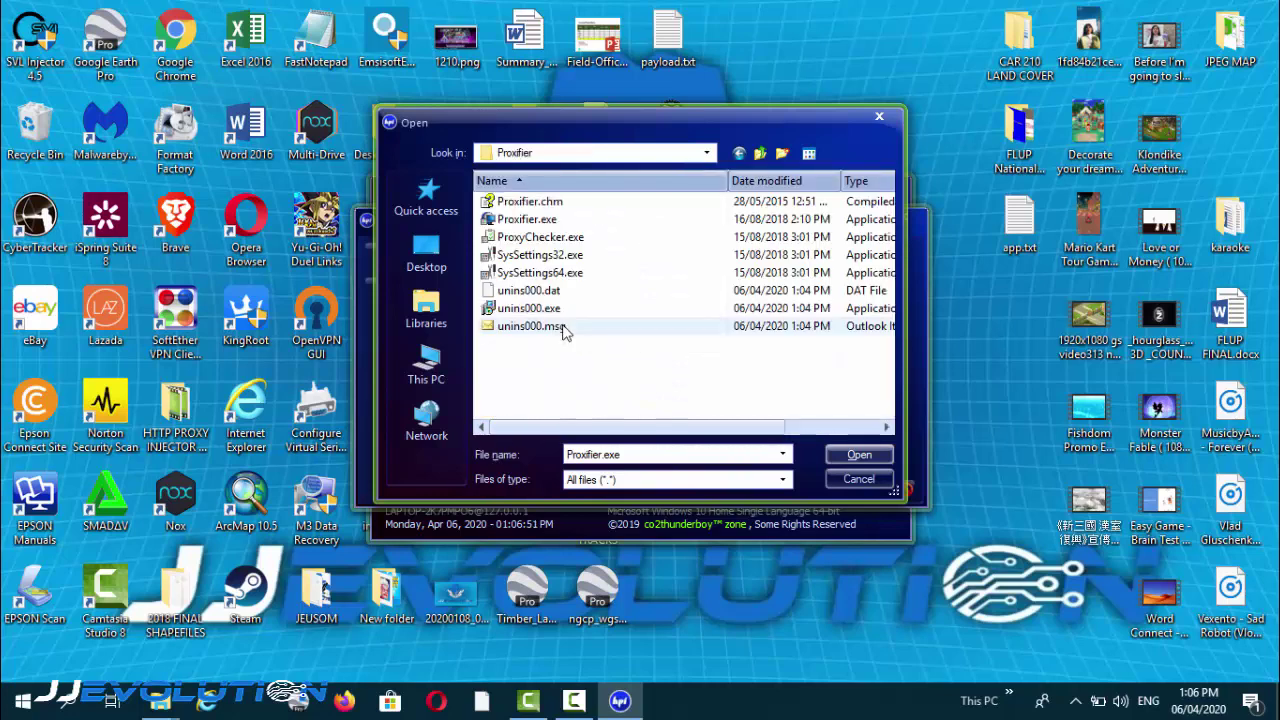
Step: Choose Proxifier.exe as the system executable file, then save and close Preferences
click(524, 222)
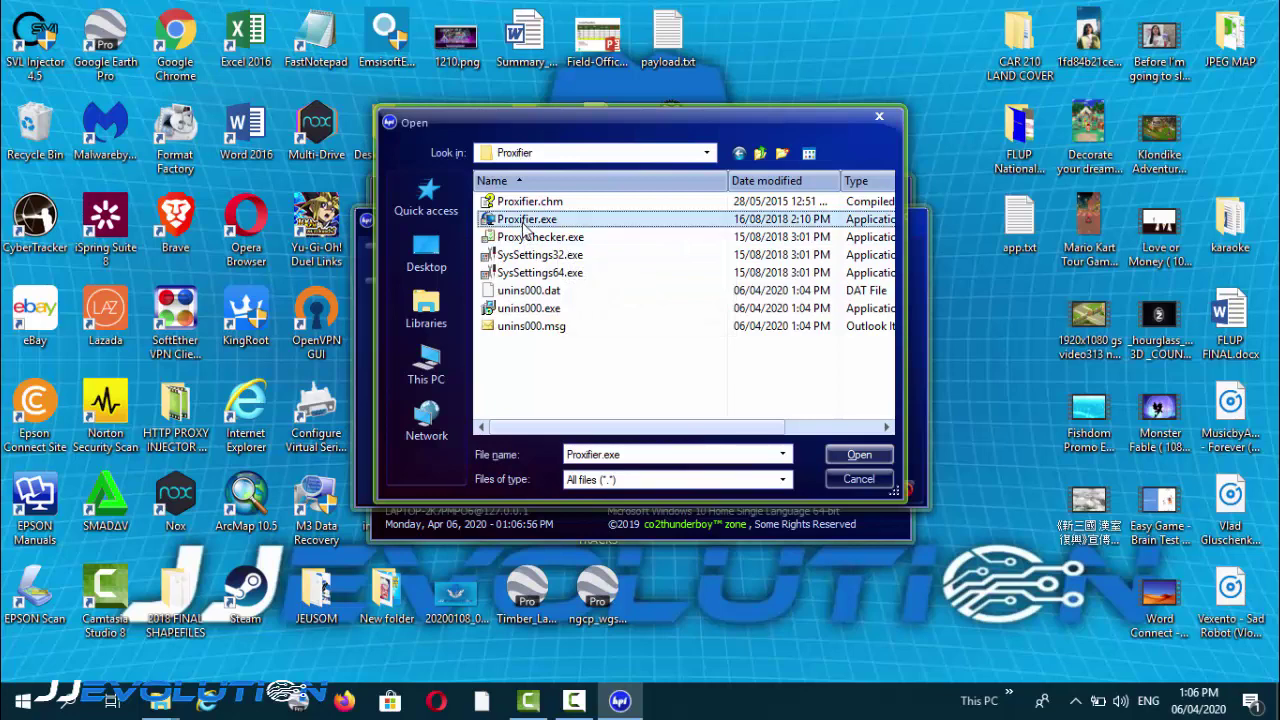
click(857, 456)
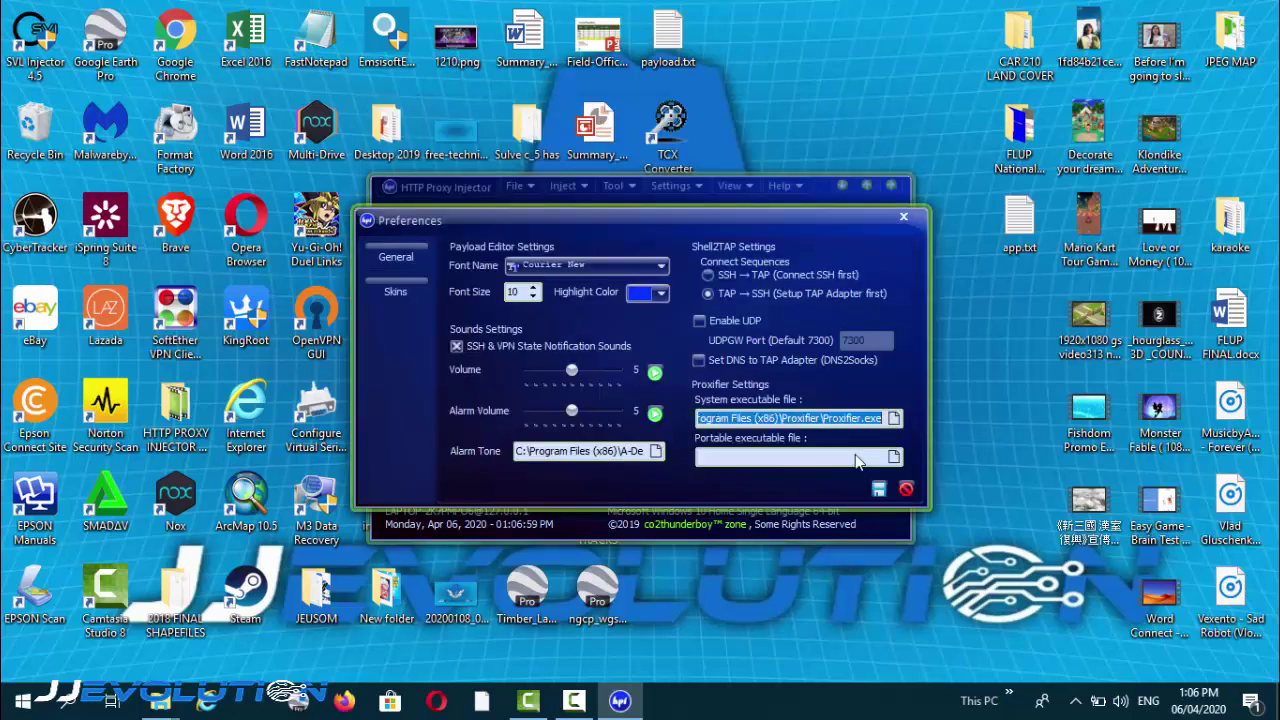
click(879, 490)
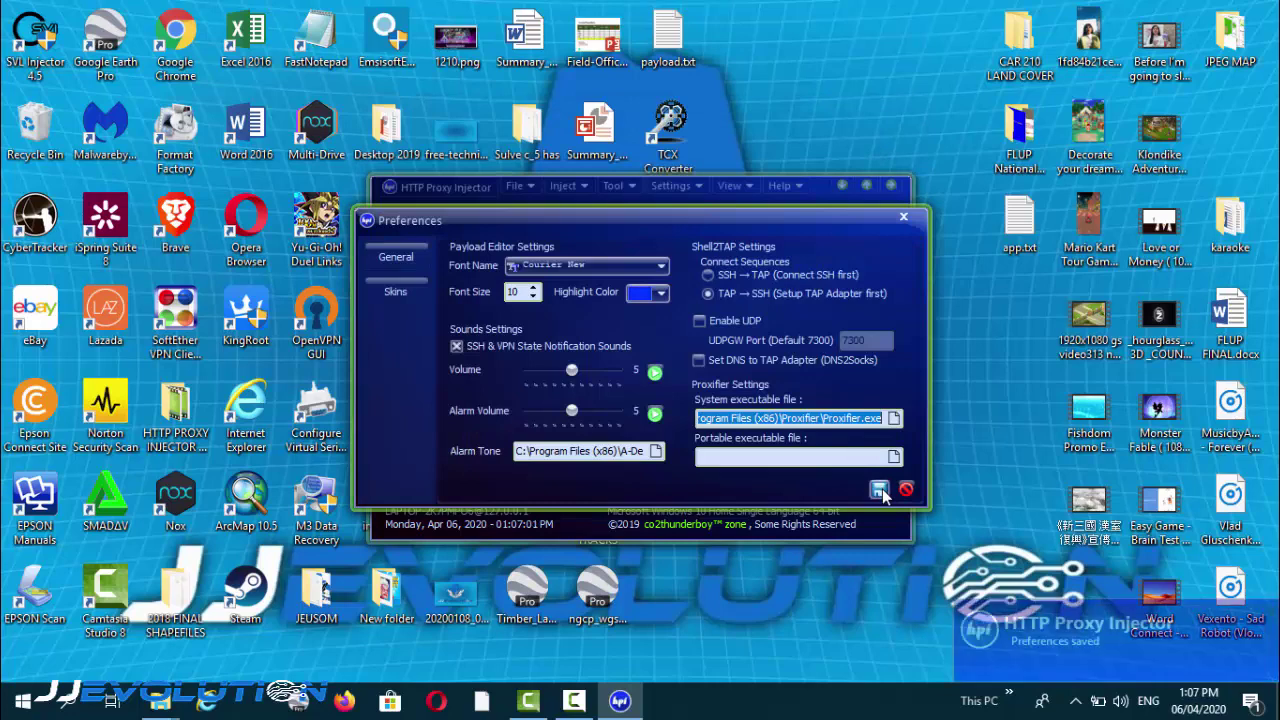
click(899, 221)
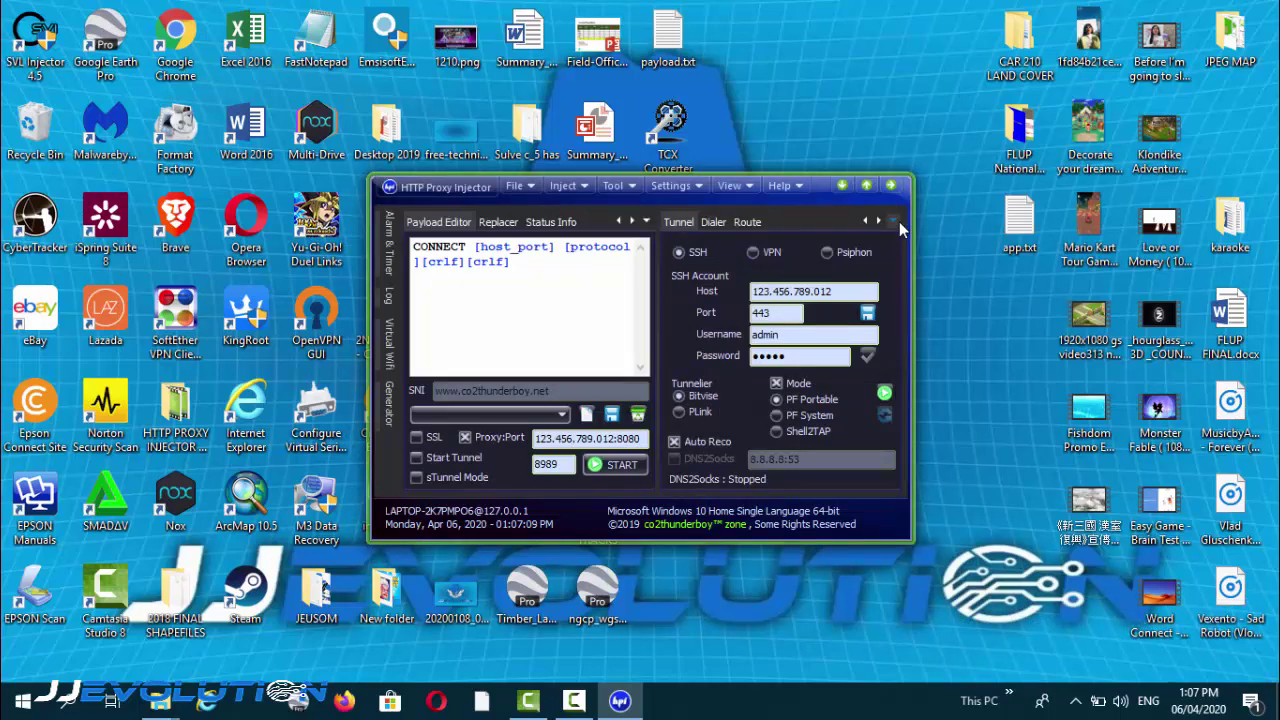
Step: Import the config JJE_GLOBETMV164.hpi from the NEWv folder inside HTTP PROXY INJECTOR CONFIG on the Desktop
click(565, 186)
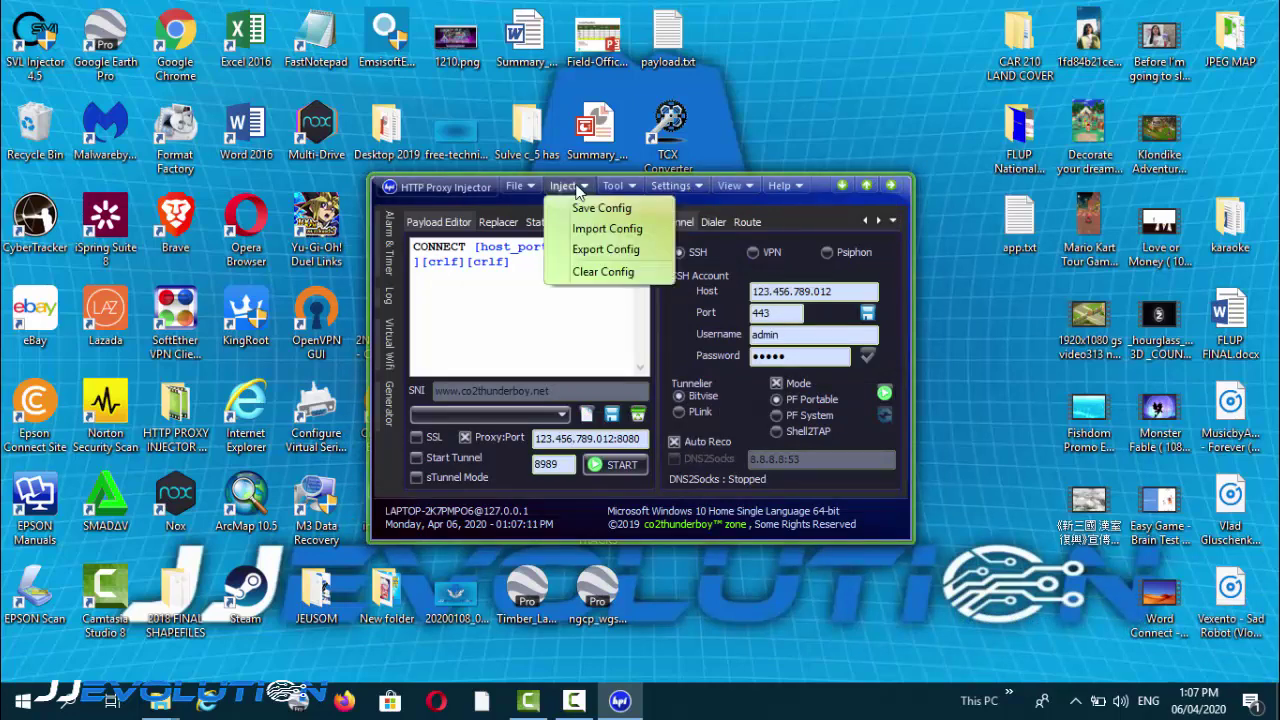
click(523, 302)
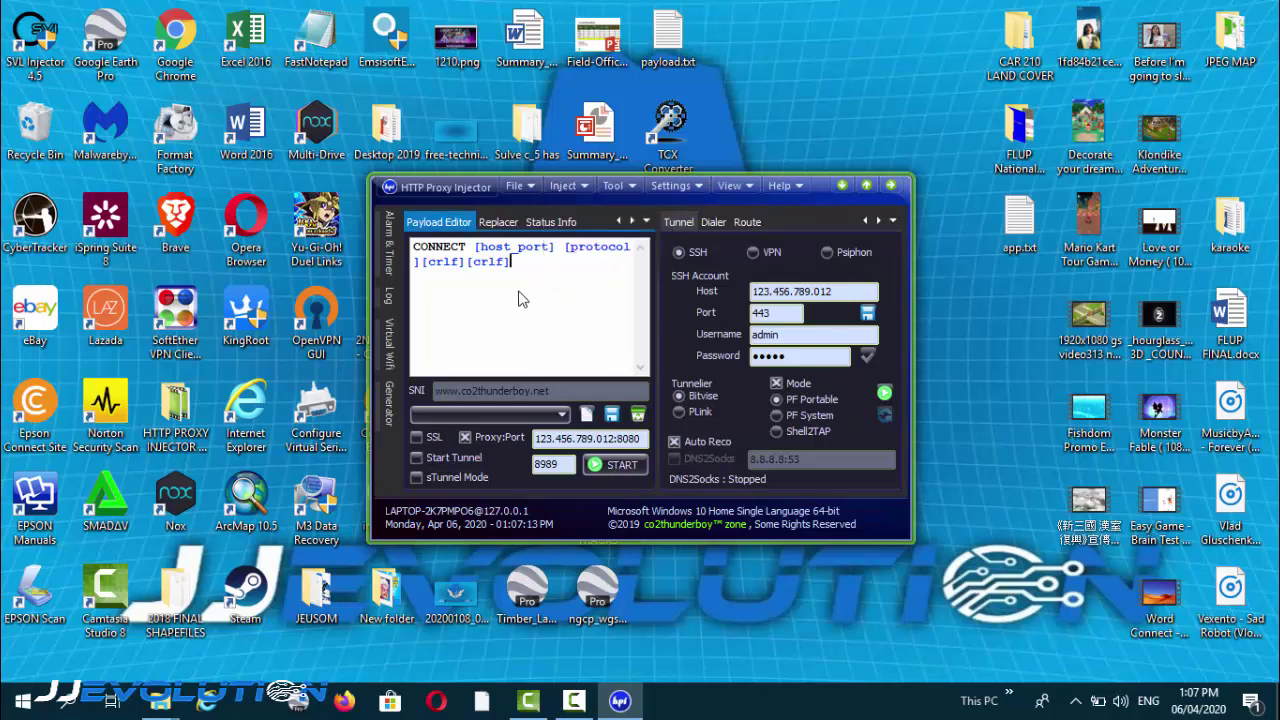
click(580, 187)
click(616, 229)
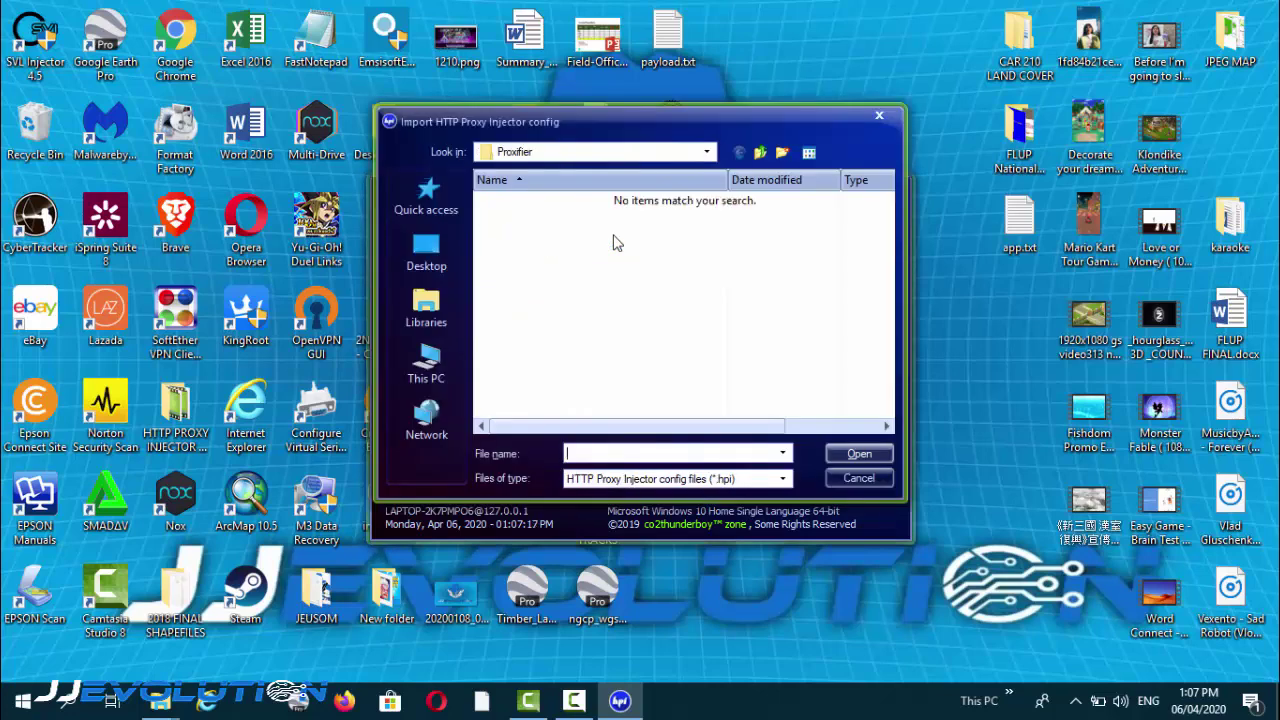
click(445, 252)
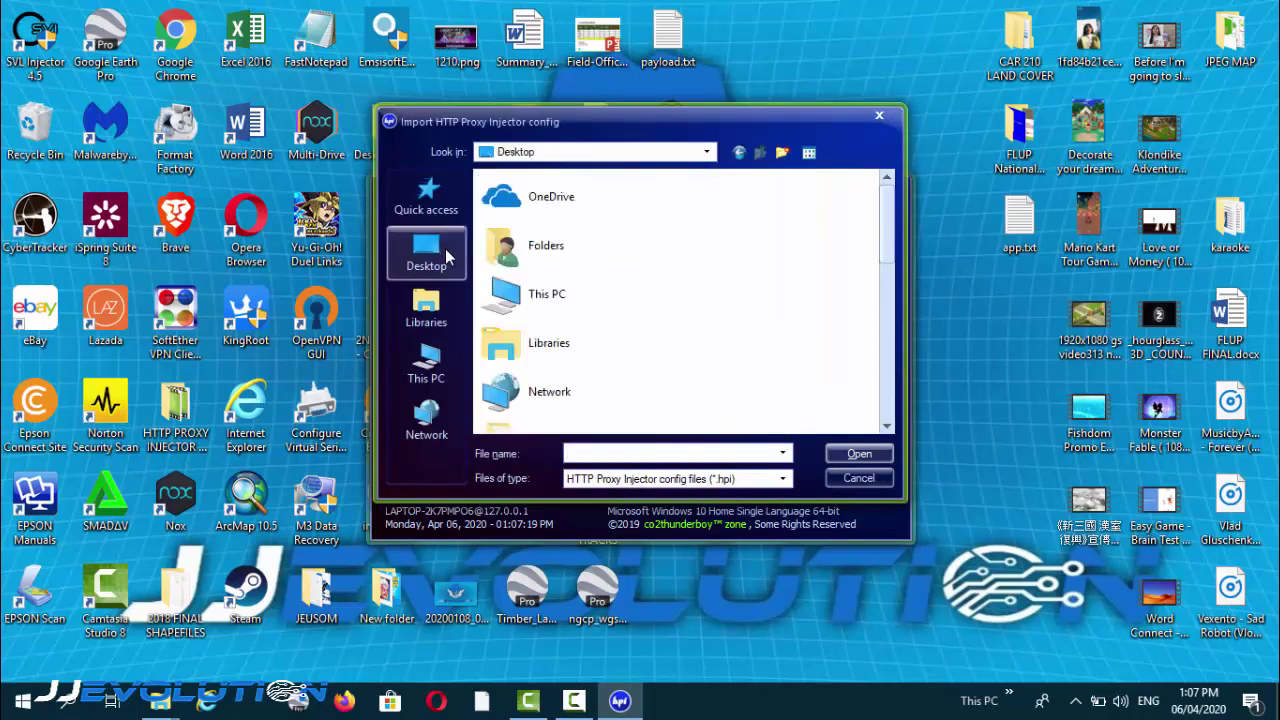
drag(886, 230, 913, 311)
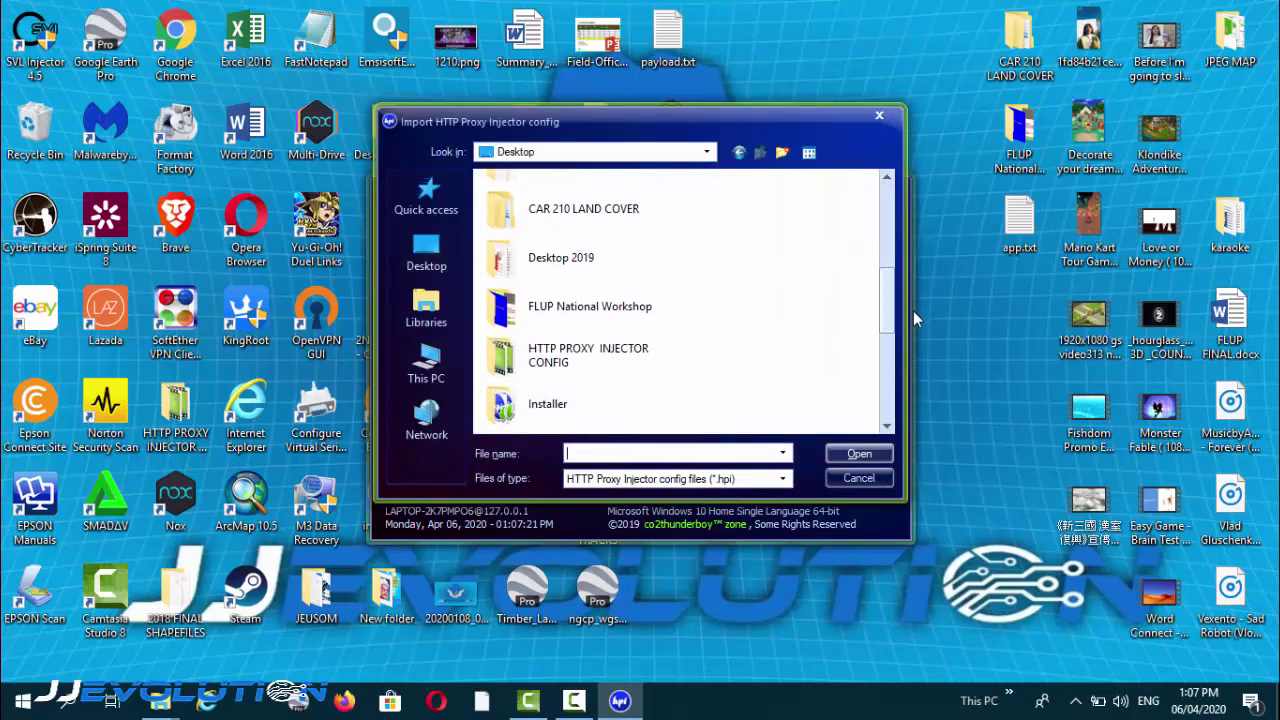
double_click(552, 368)
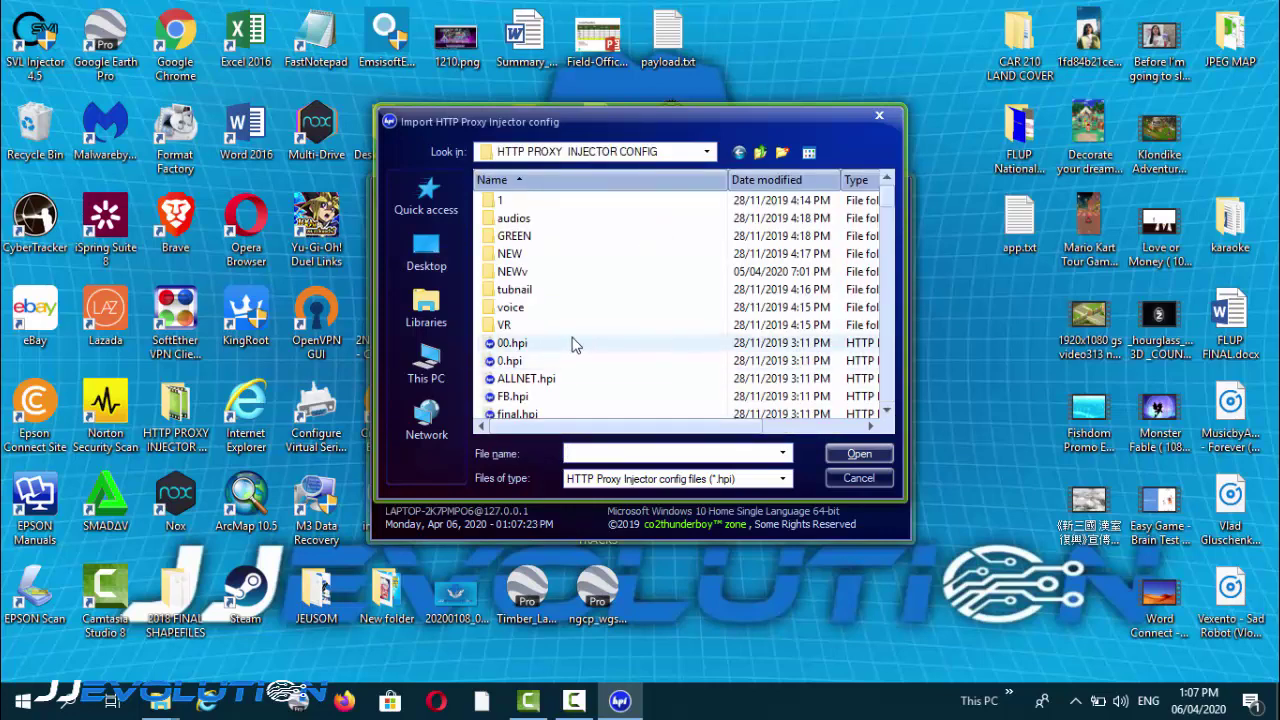
double_click(512, 272)
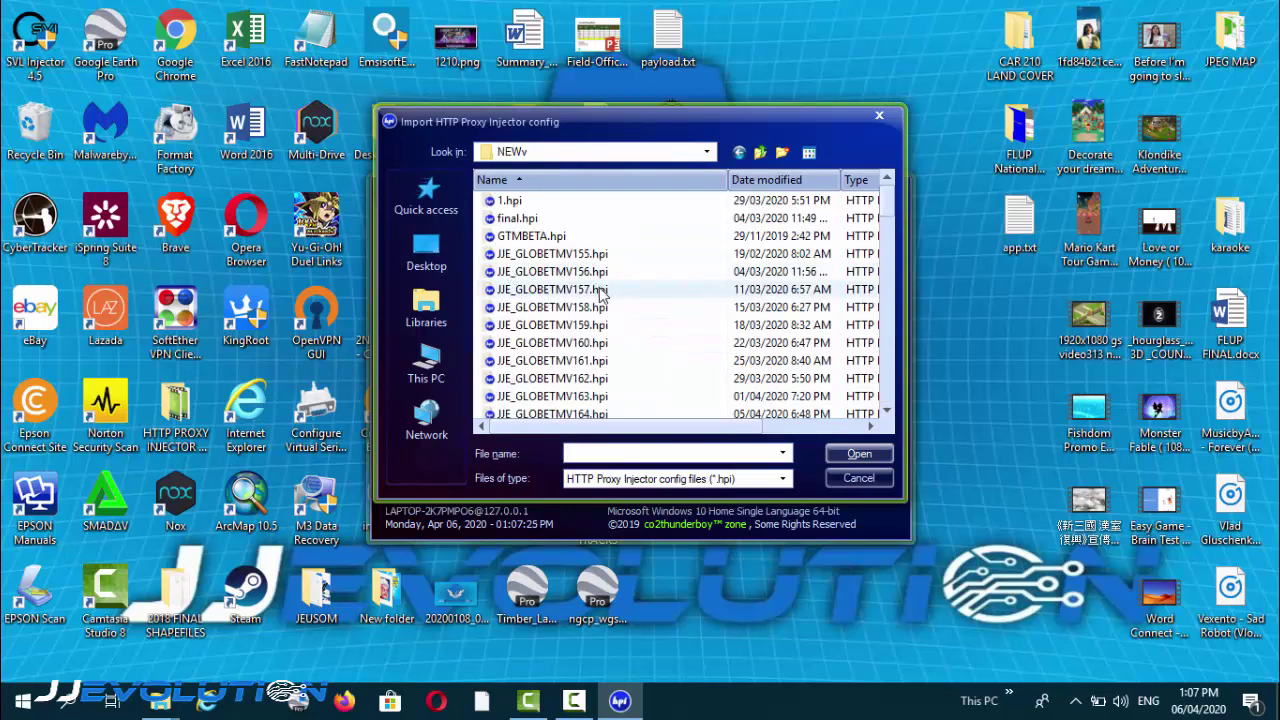
scroll(886, 218, down, 2)
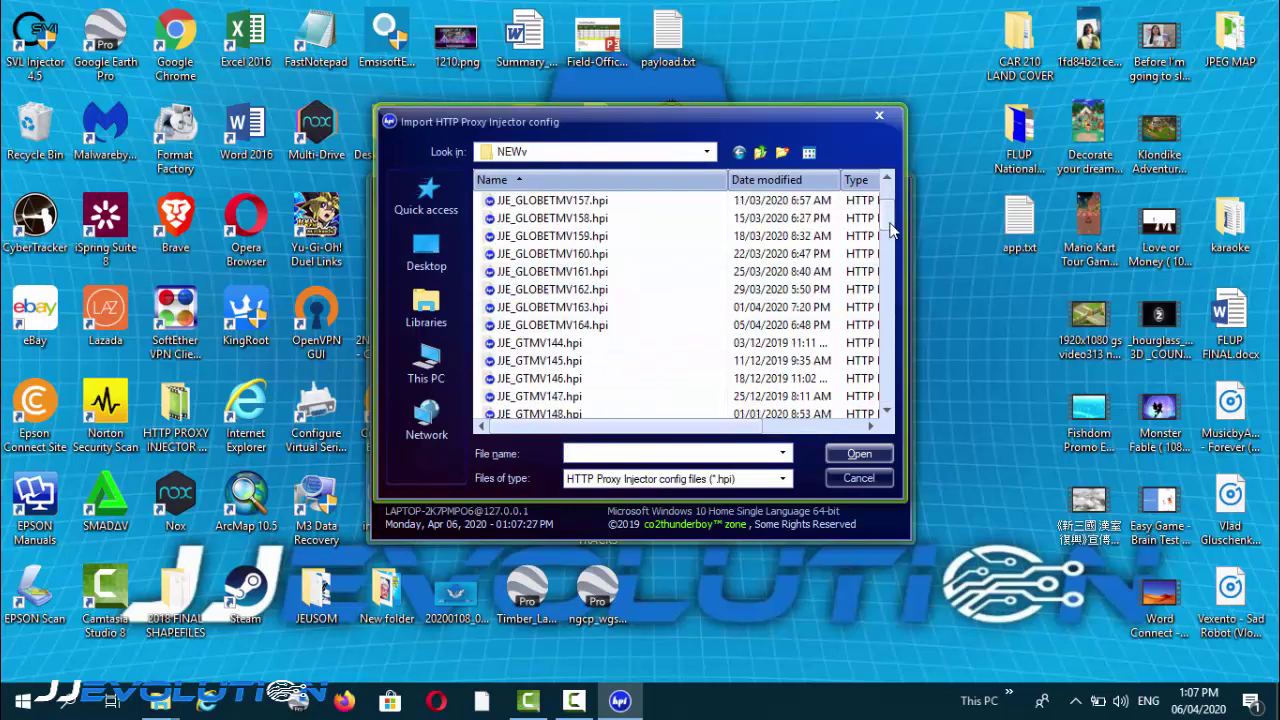
click(640, 308)
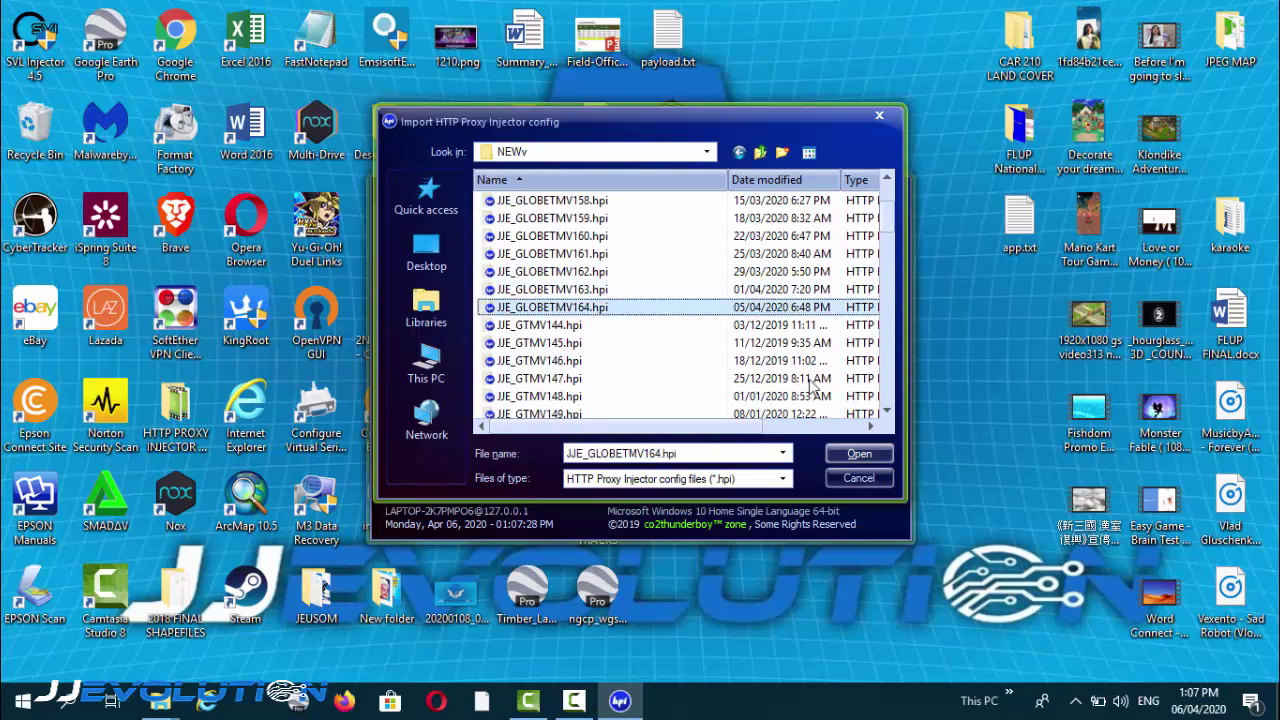
click(862, 452)
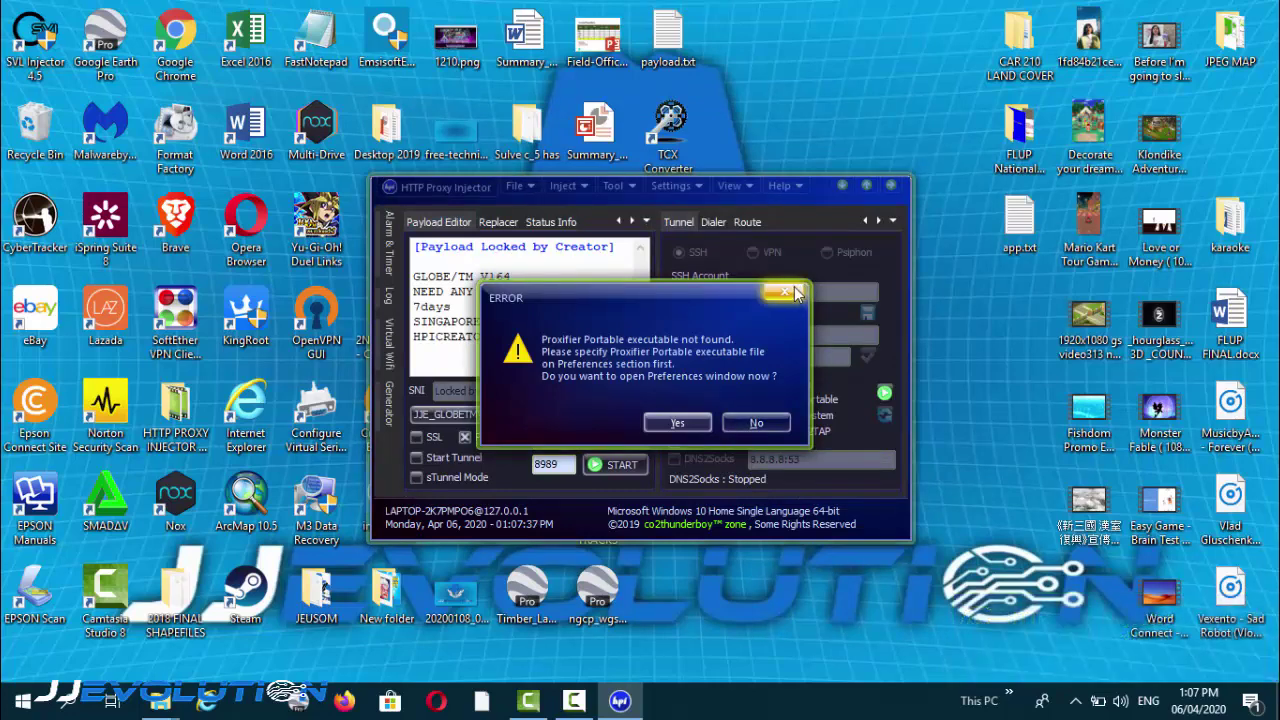
Step: Decline opening Preferences, and set the tunnel mode to PF System with Start Tunnel enabled
click(762, 419)
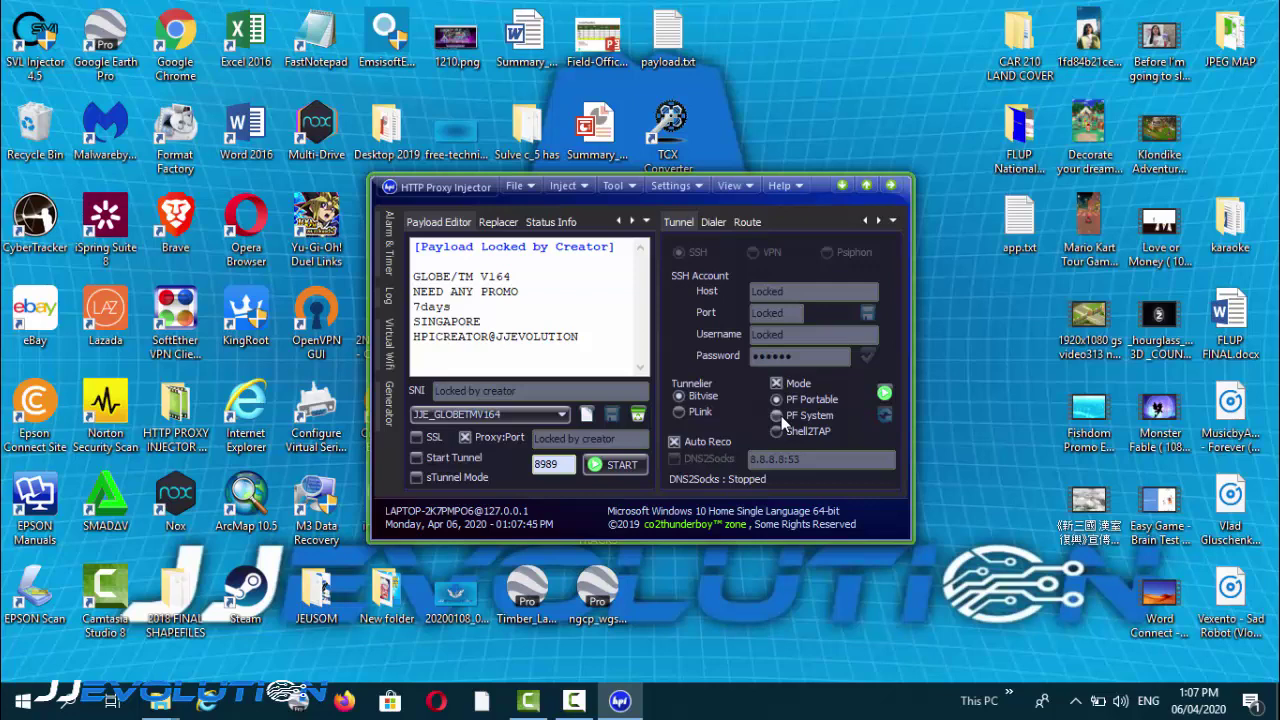
click(779, 416)
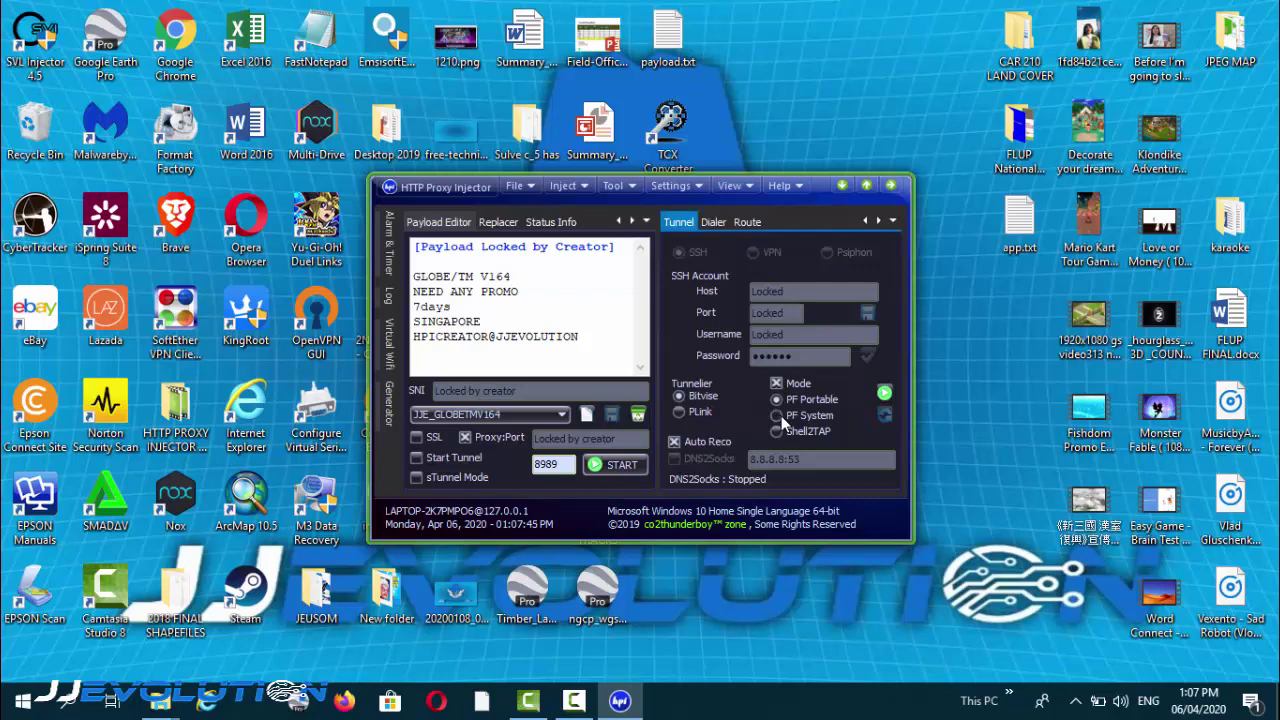
click(417, 457)
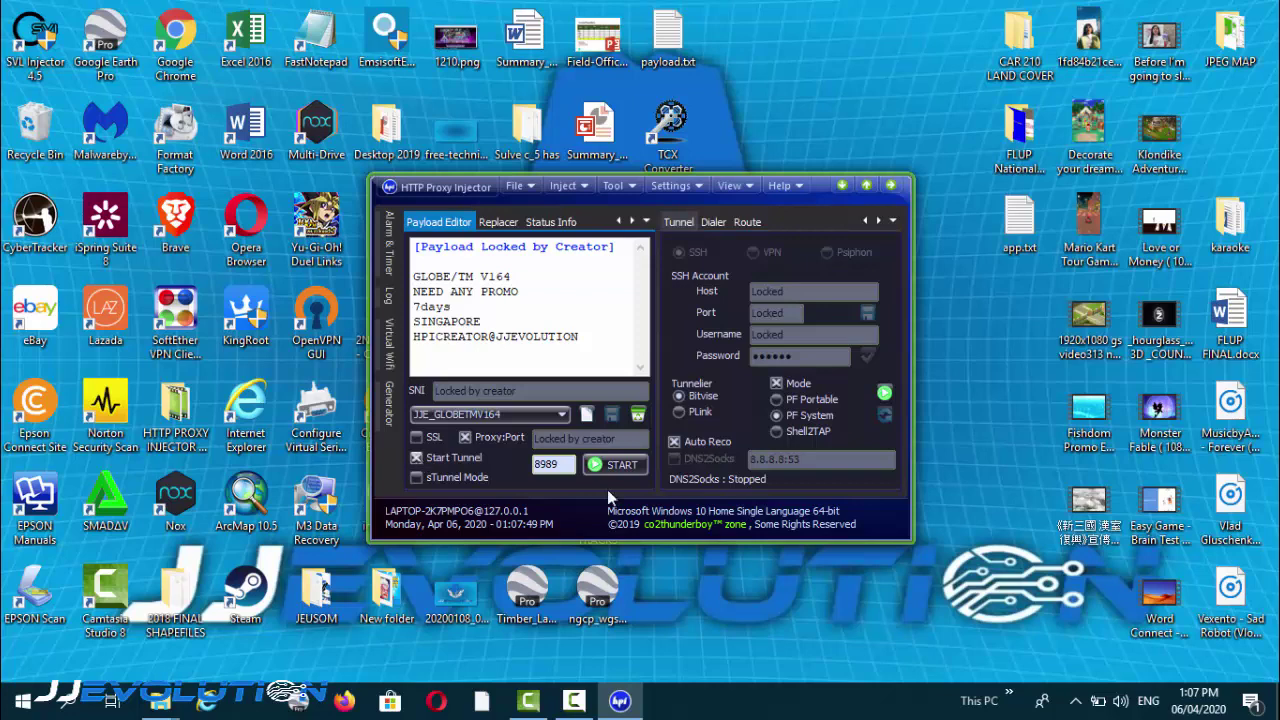
Step: Connect the computer to the Wi-Fi network B310_C1BA9 and close the network list
click(1076, 700)
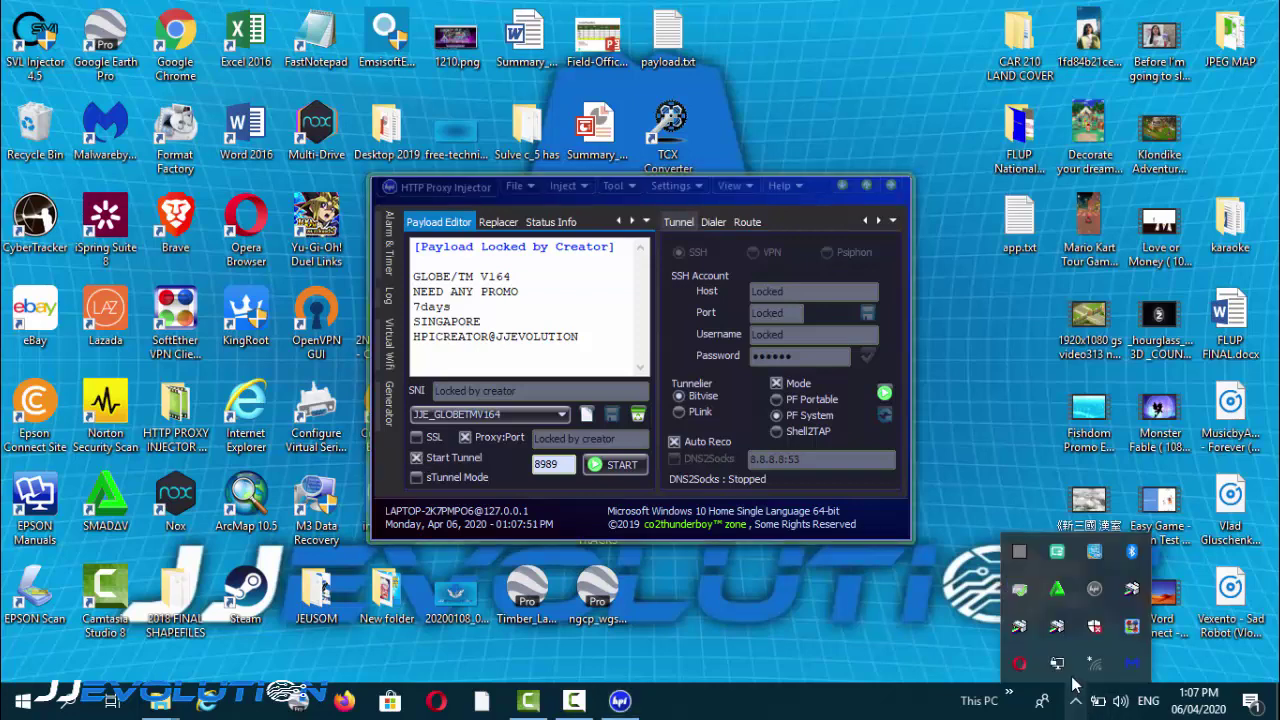
click(1093, 658)
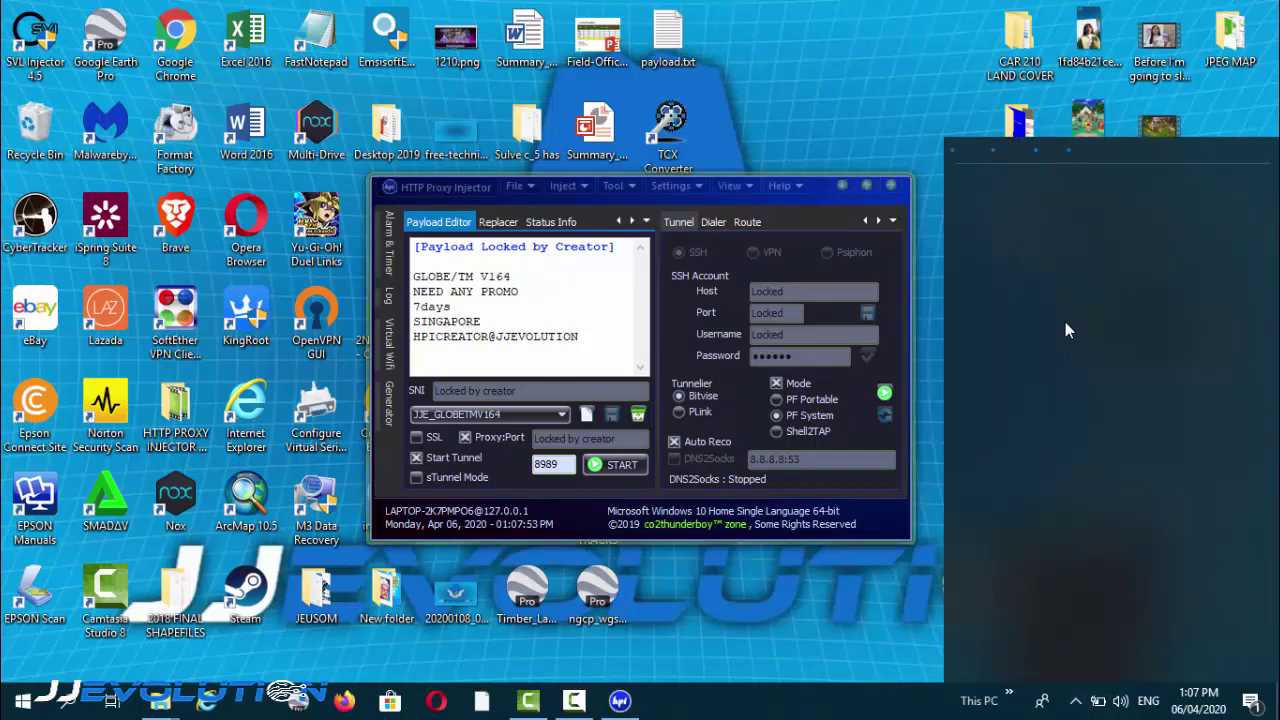
click(1039, 245)
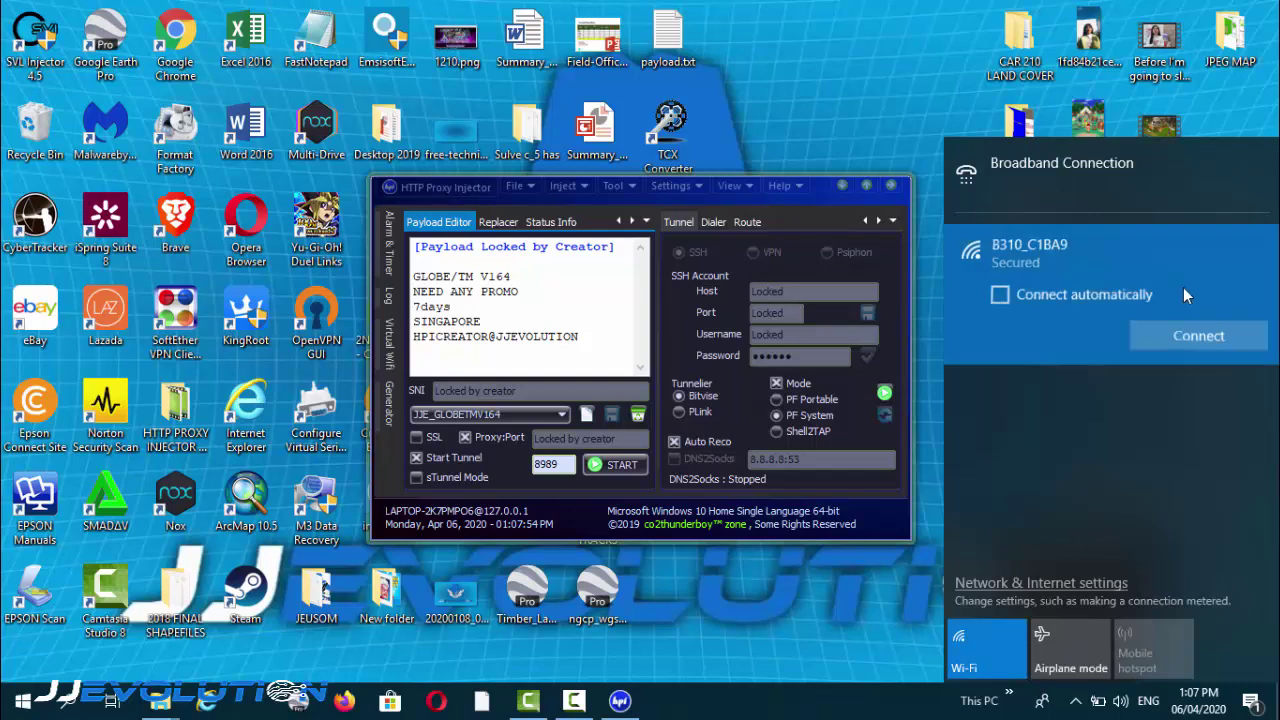
click(1203, 339)
click(817, 116)
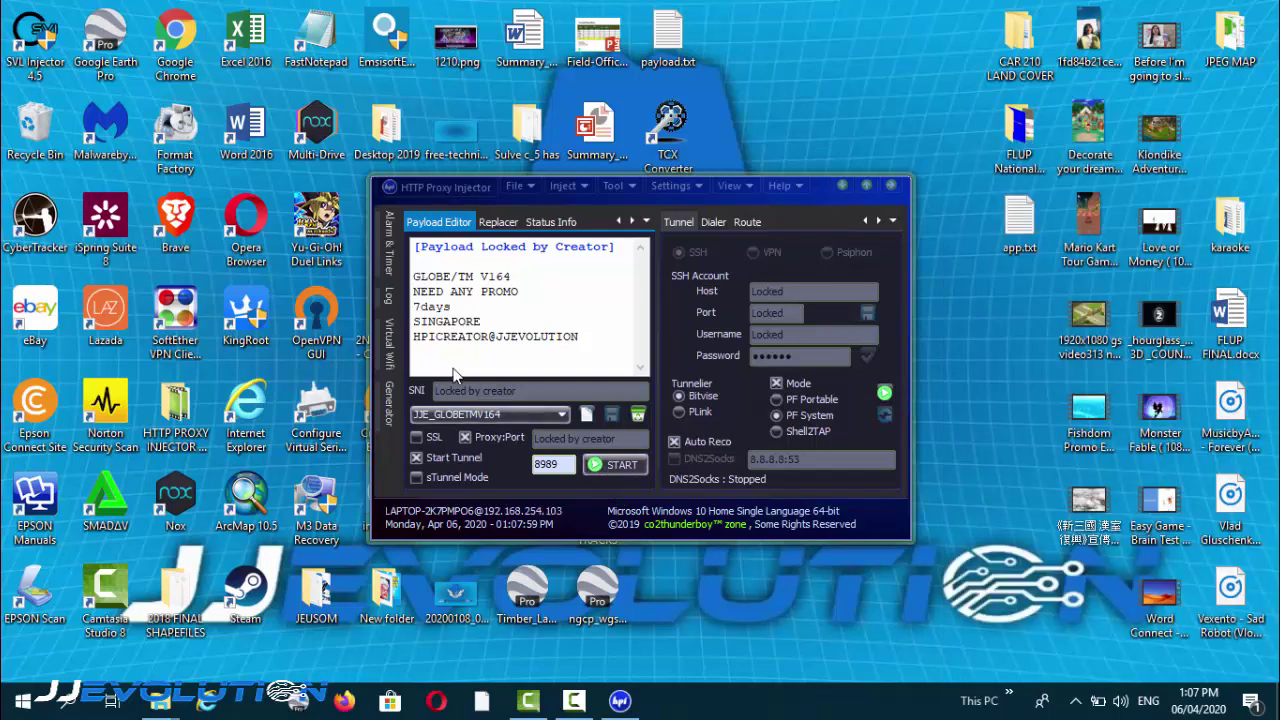
Step: Start the injection with the imported config and open the Log to follow the connection
click(614, 467)
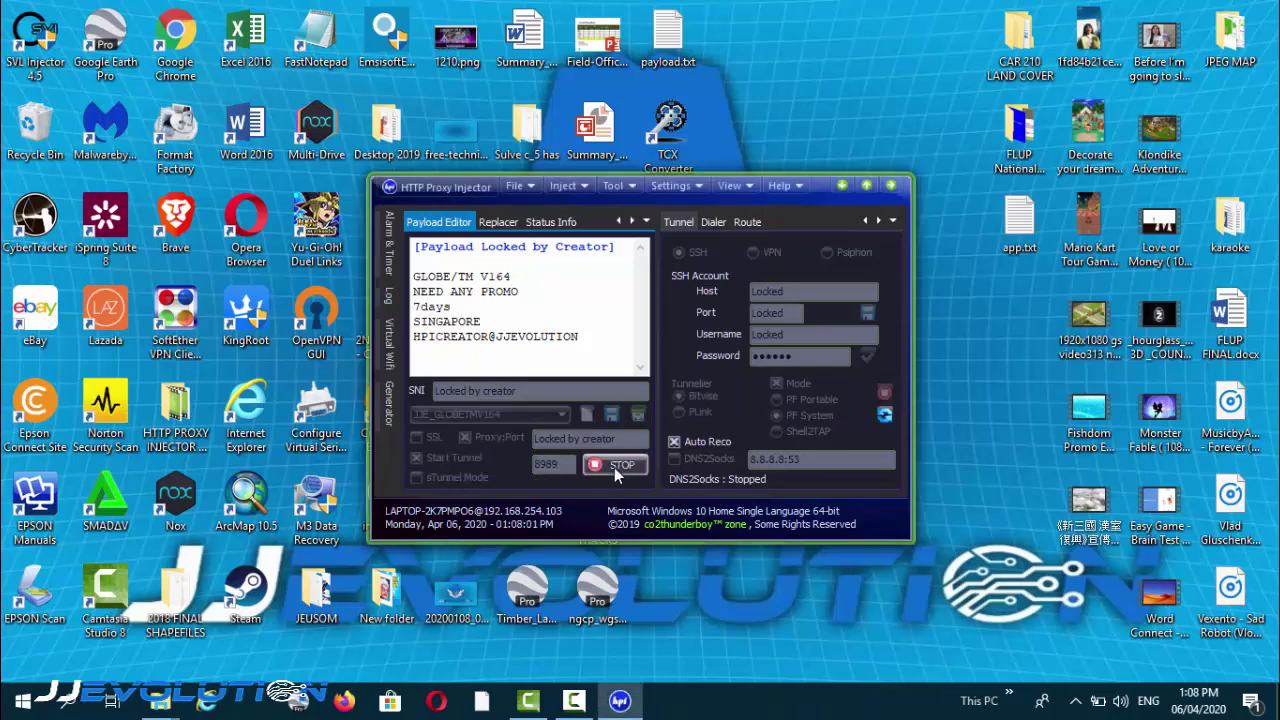
click(390, 298)
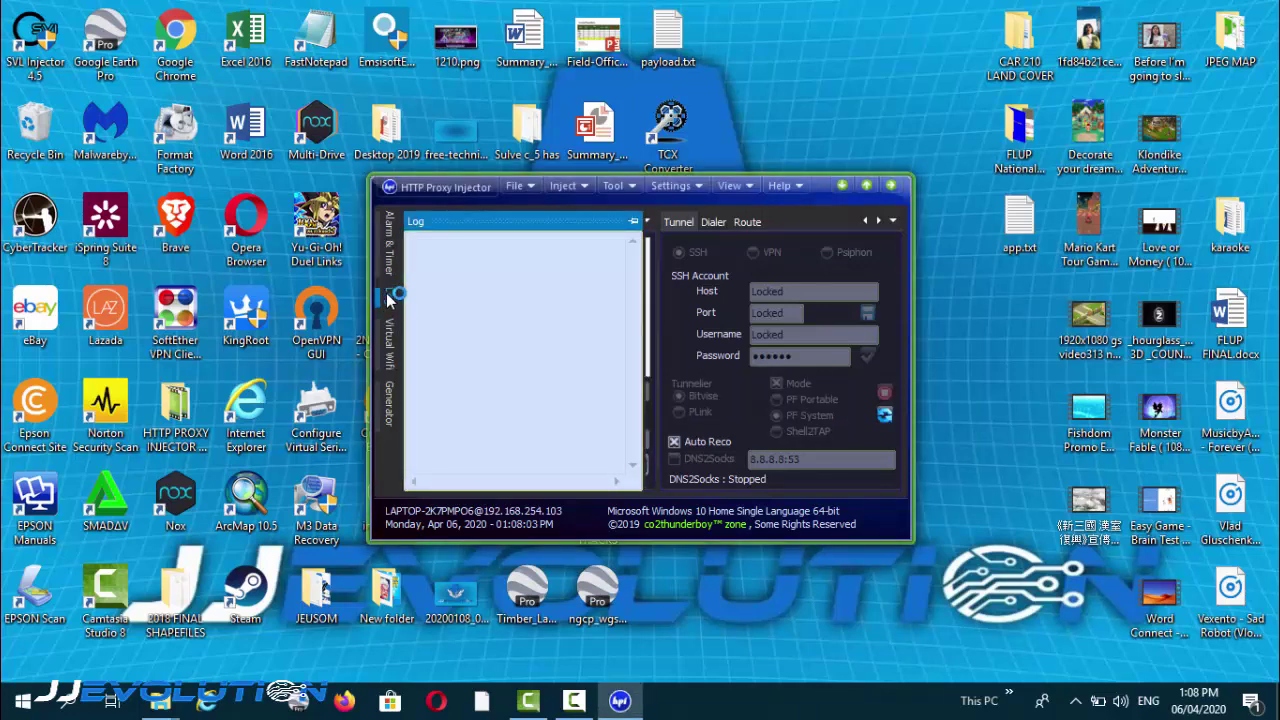